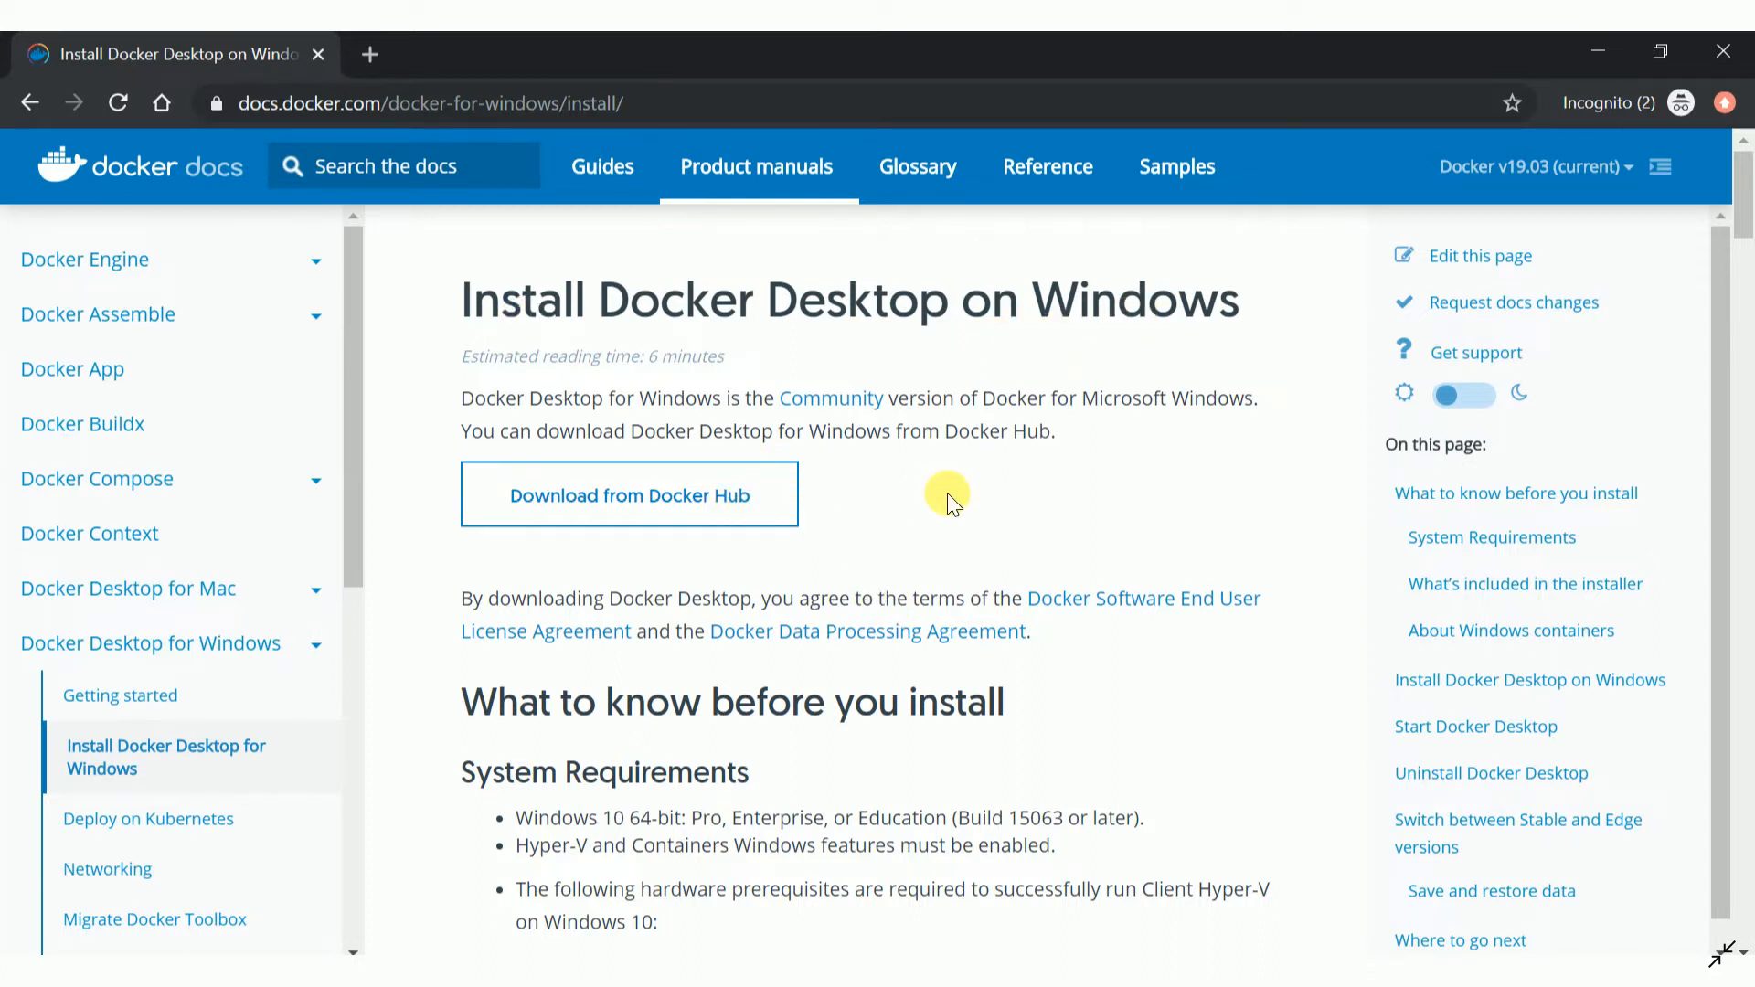
- Review the Docker Desktop for Windows documentation, covering system requirements, the virtualization check and the installation instructions
{"action": "scroll", "coordinate": [947, 501], "scroll_direction": "down", "scroll_amount": 5}
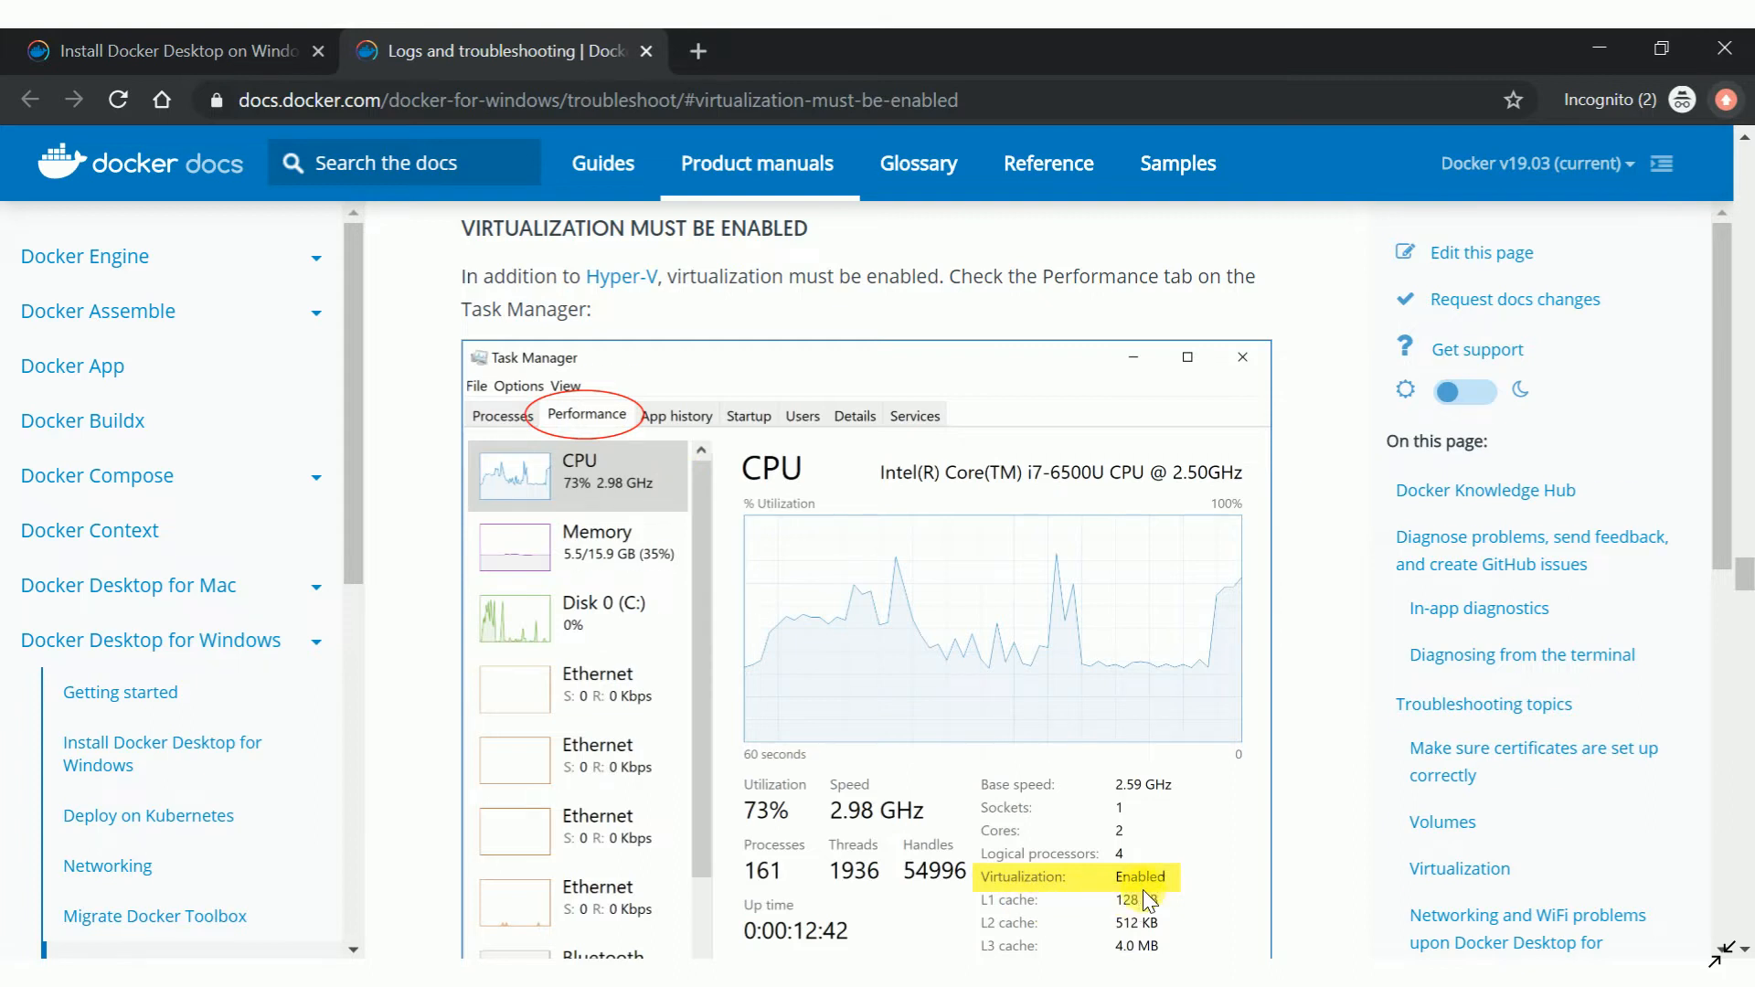
{"action": "key", "text": "ctrl+w"}
{"action": "scroll", "coordinate": [1146, 898], "scroll_direction": "up", "scroll_amount": 1}
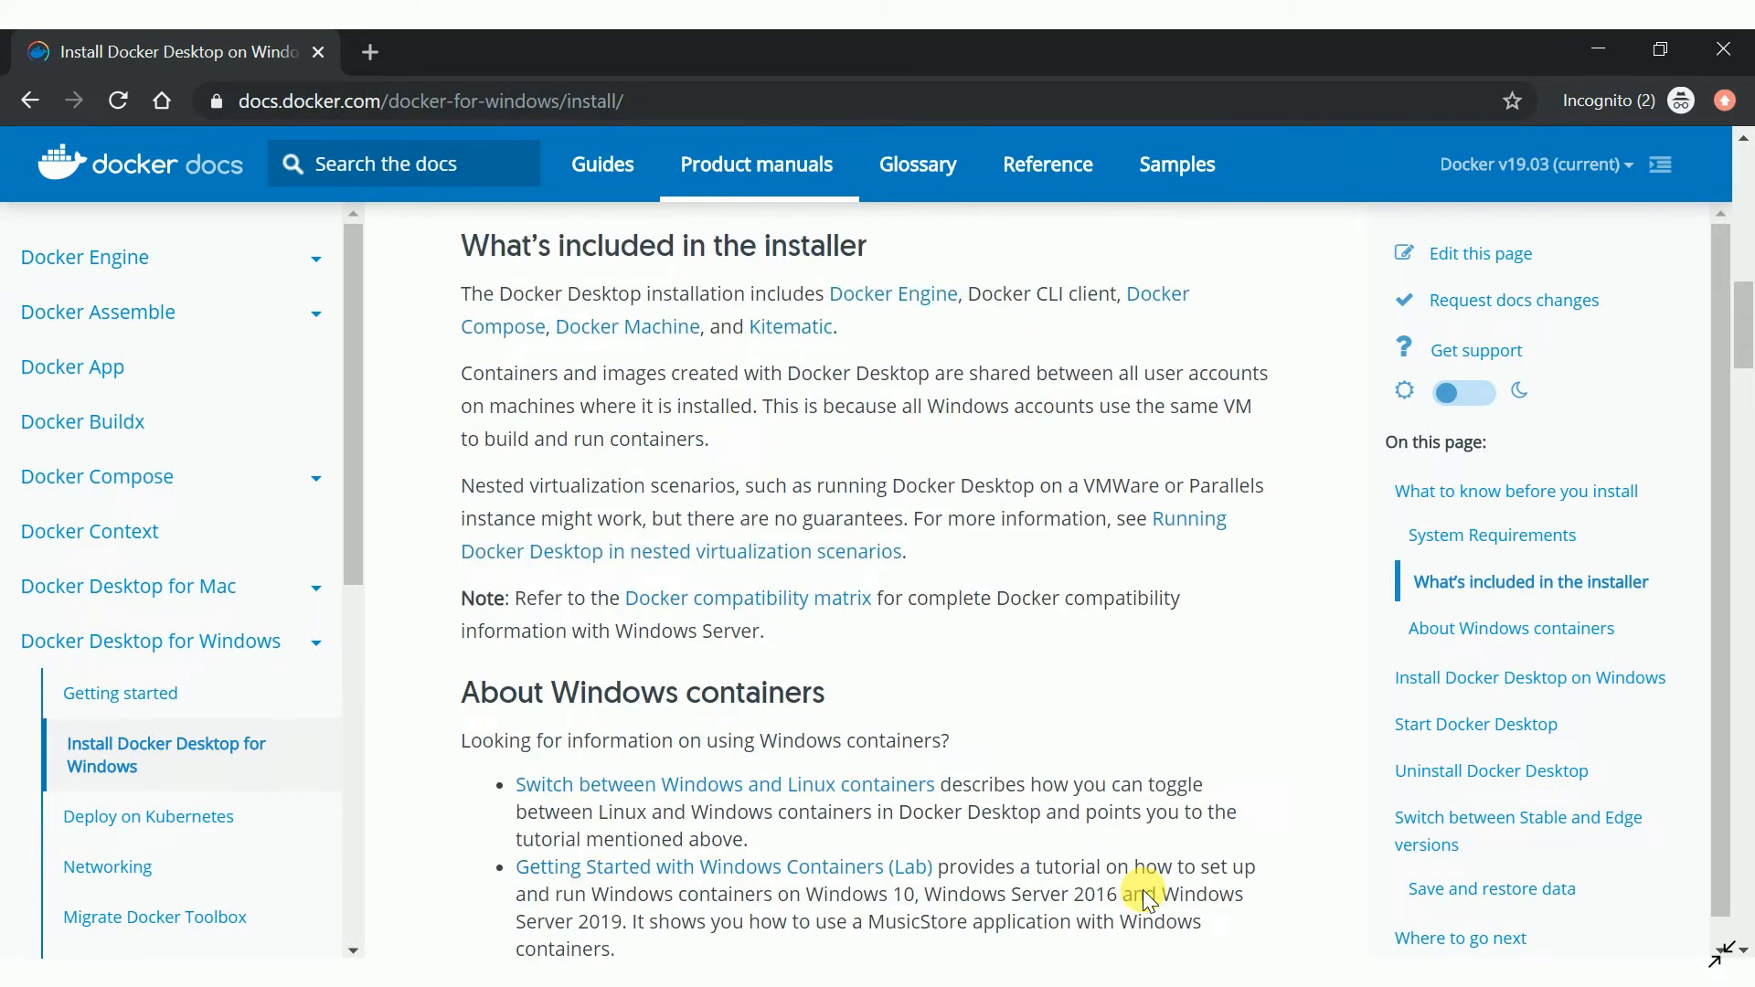
{"action": "scroll", "coordinate": [1143, 891], "scroll_direction": "down", "scroll_amount": 8}
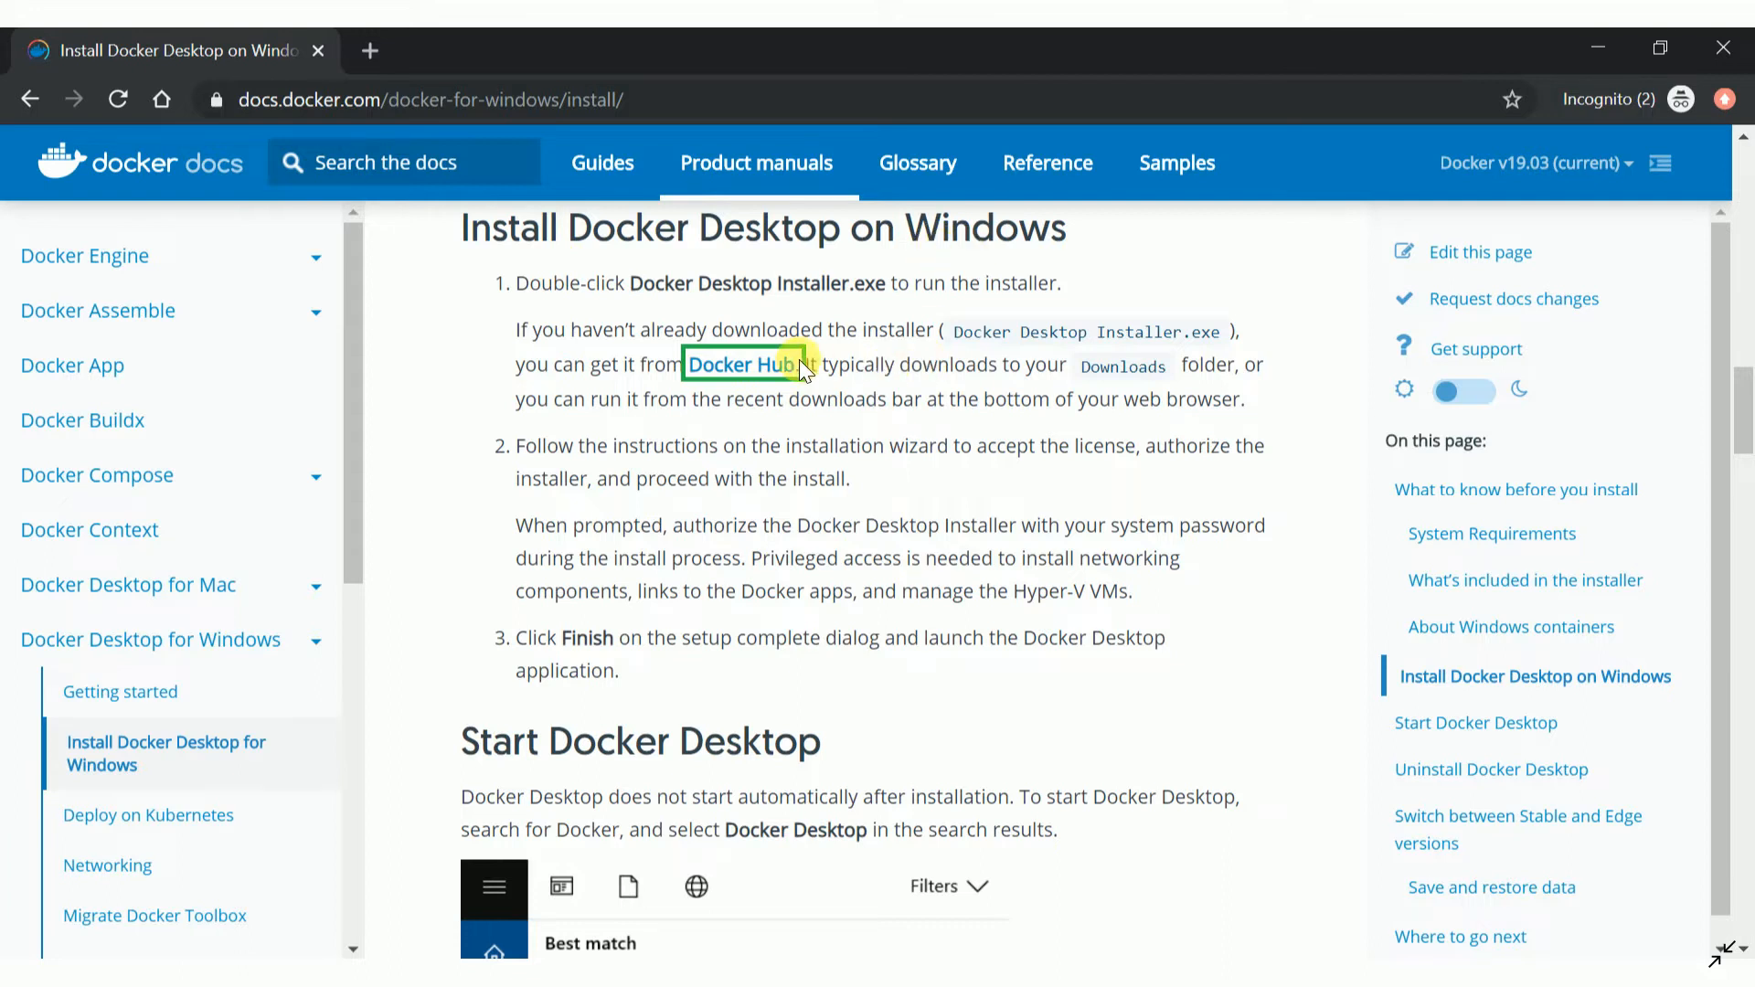
- Go to Docker Hub, sign in with the Docker ID and account password, and download Docker Desktop for Windows
{"action": "left_click", "coordinate": [751, 389]}
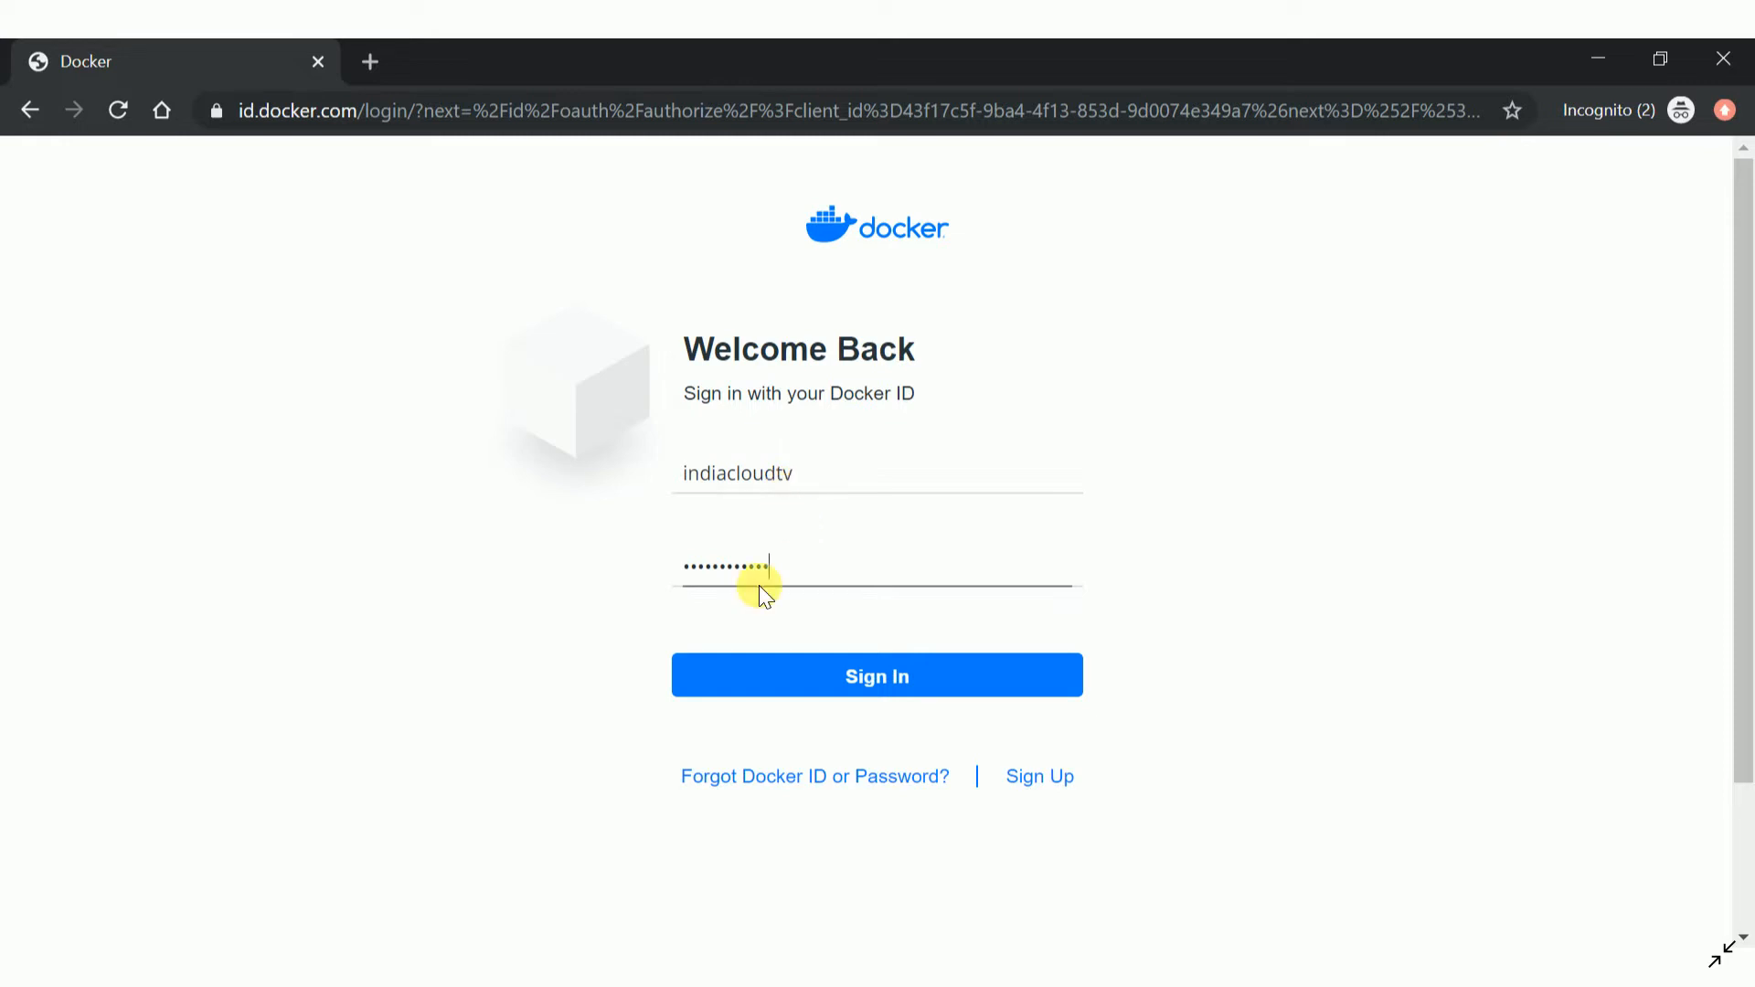
{"action": "key", "text": "Return"}
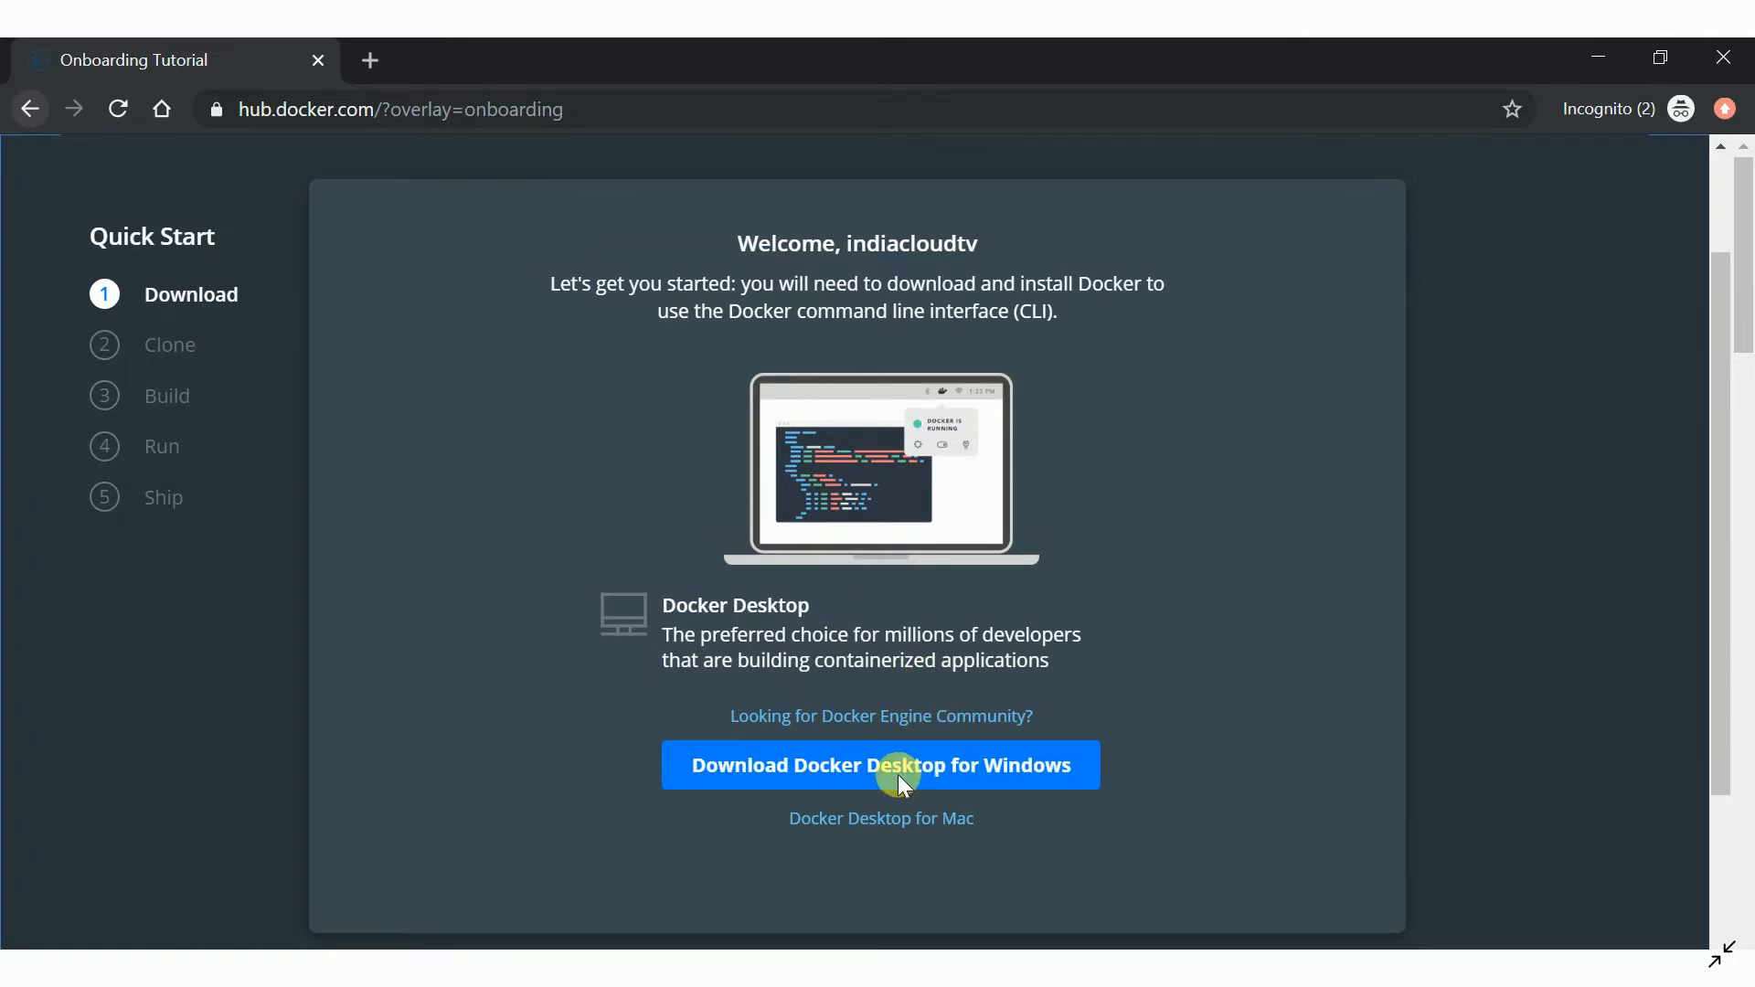
{"action": "left_click", "coordinate": [1059, 786]}
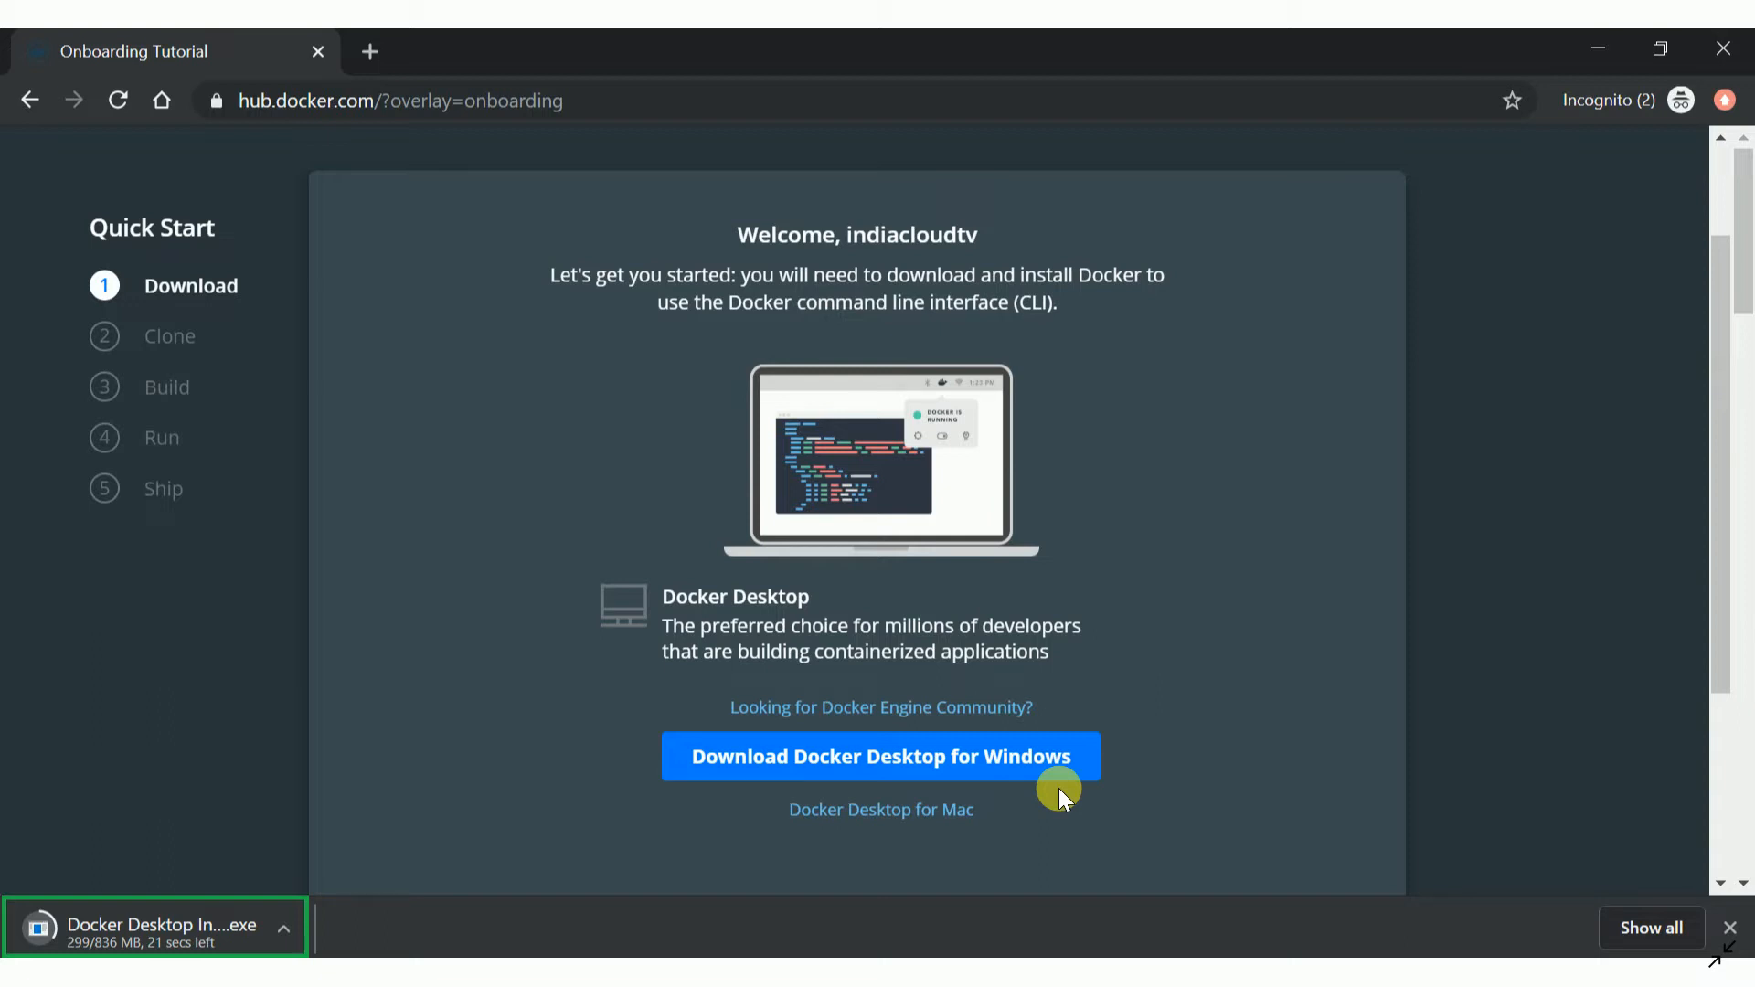
- Run Docker Desktop Installer.exe from the Downloads folder and allow it to make changes to the device
{"action": "key", "text": "ctrl+j"}
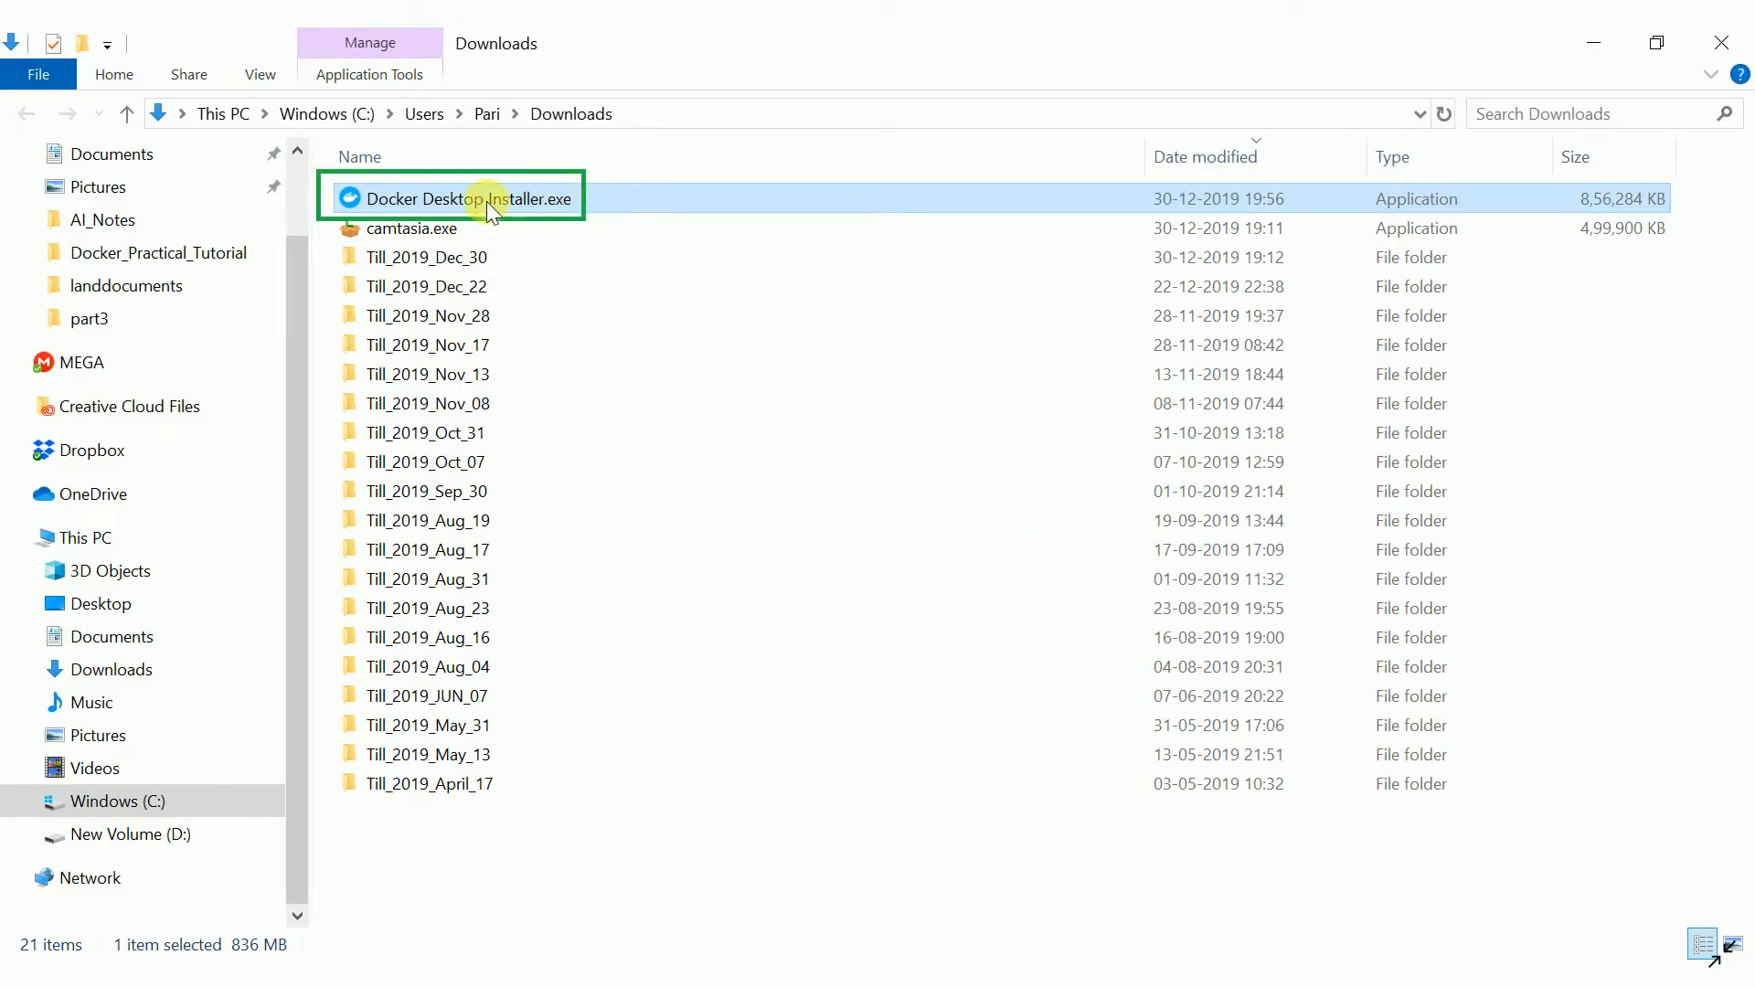
{"action": "double_click", "coordinate": [517, 210]}
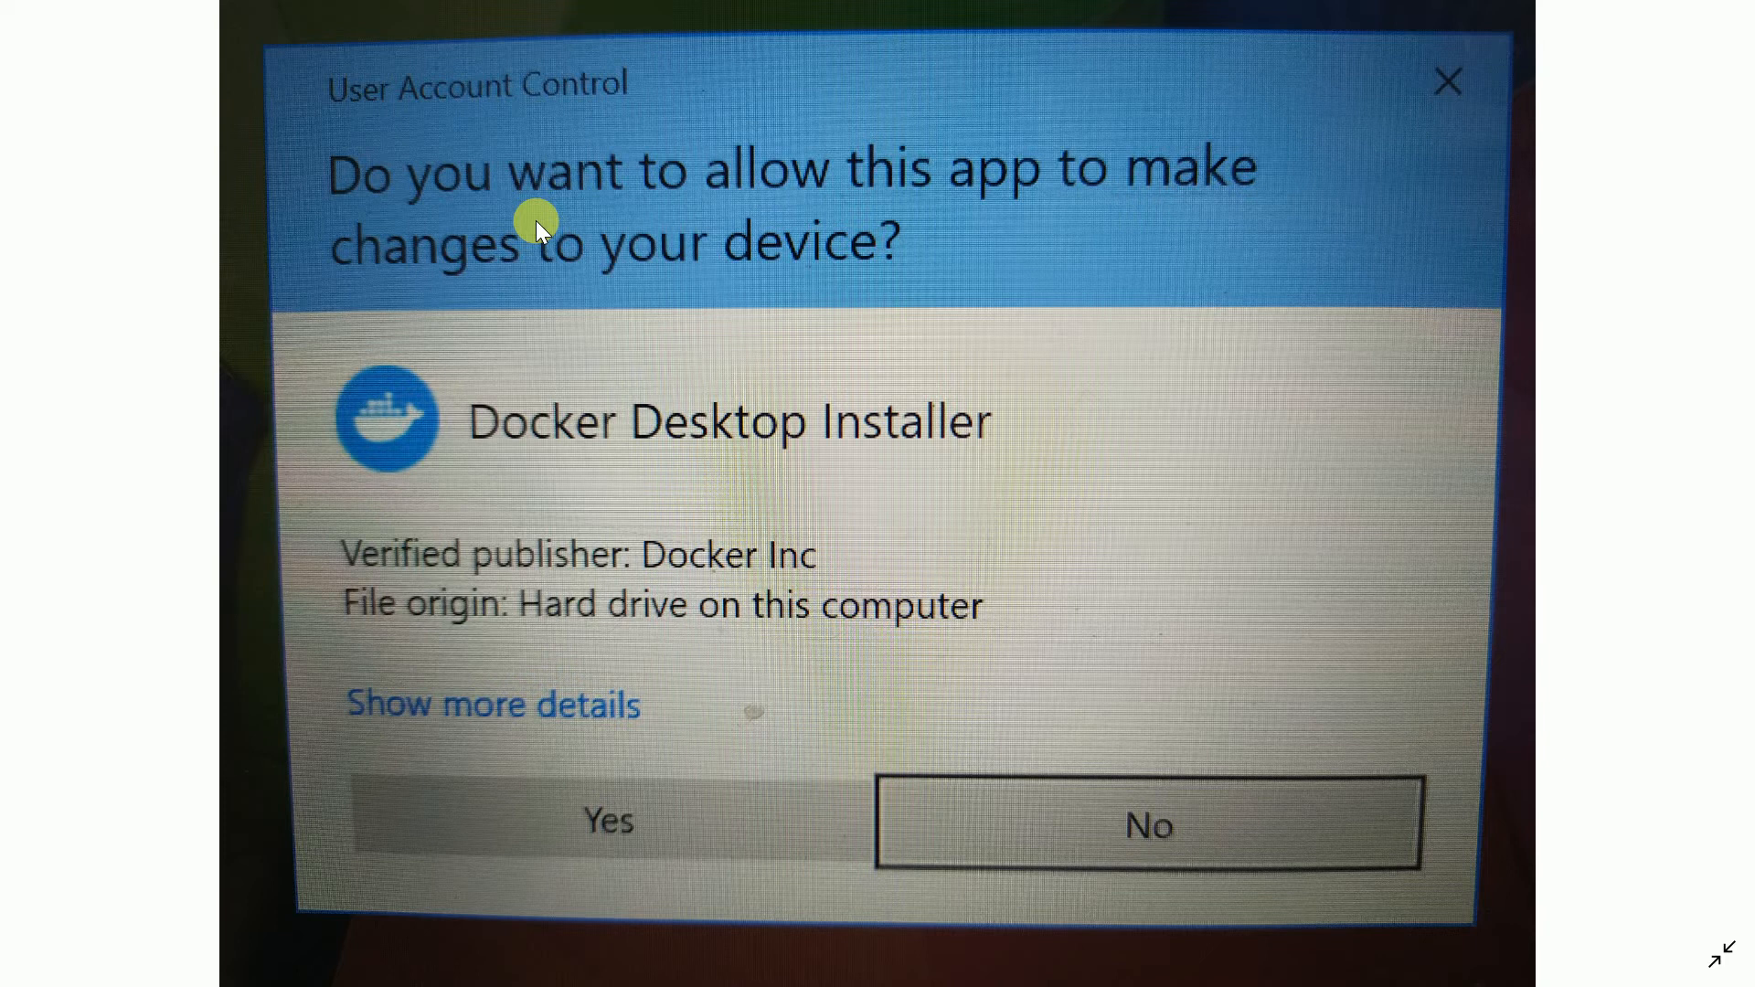
{"action": "key", "text": "Left"}
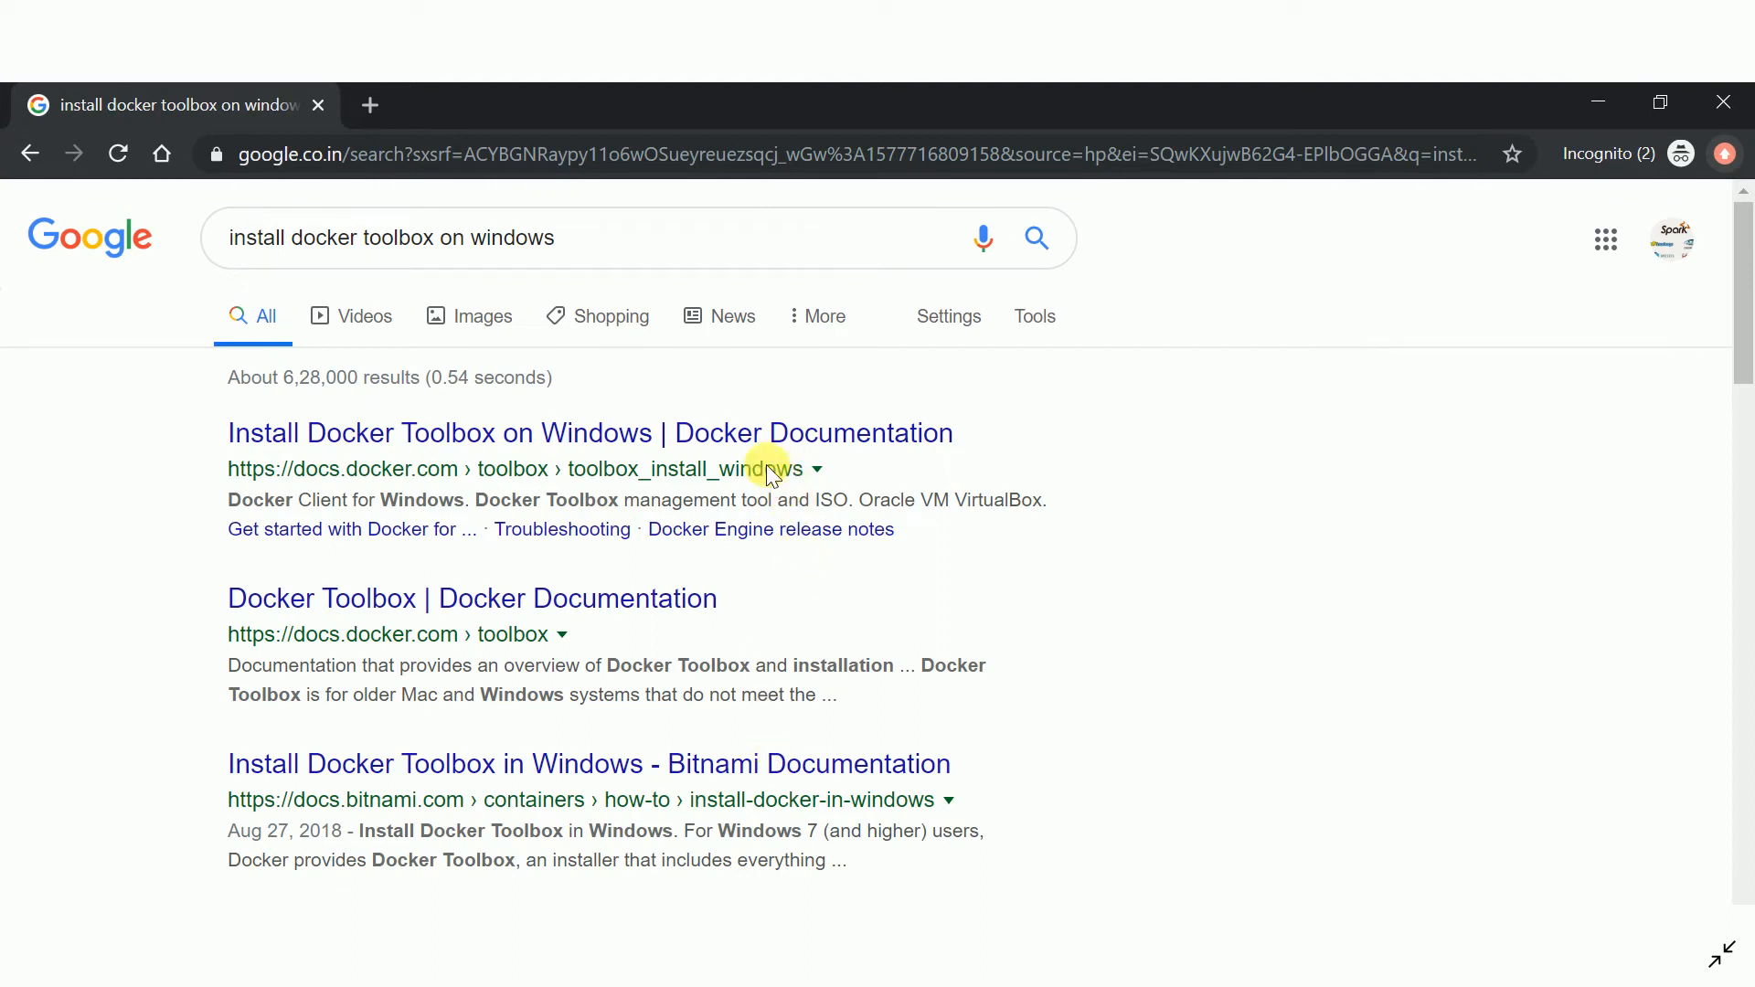
- Read the version requirements in the Install Docker Toolbox on Windows documentation and check the CPU's virtualization status in Task Manager
{"action": "left_click", "coordinate": [640, 470]}
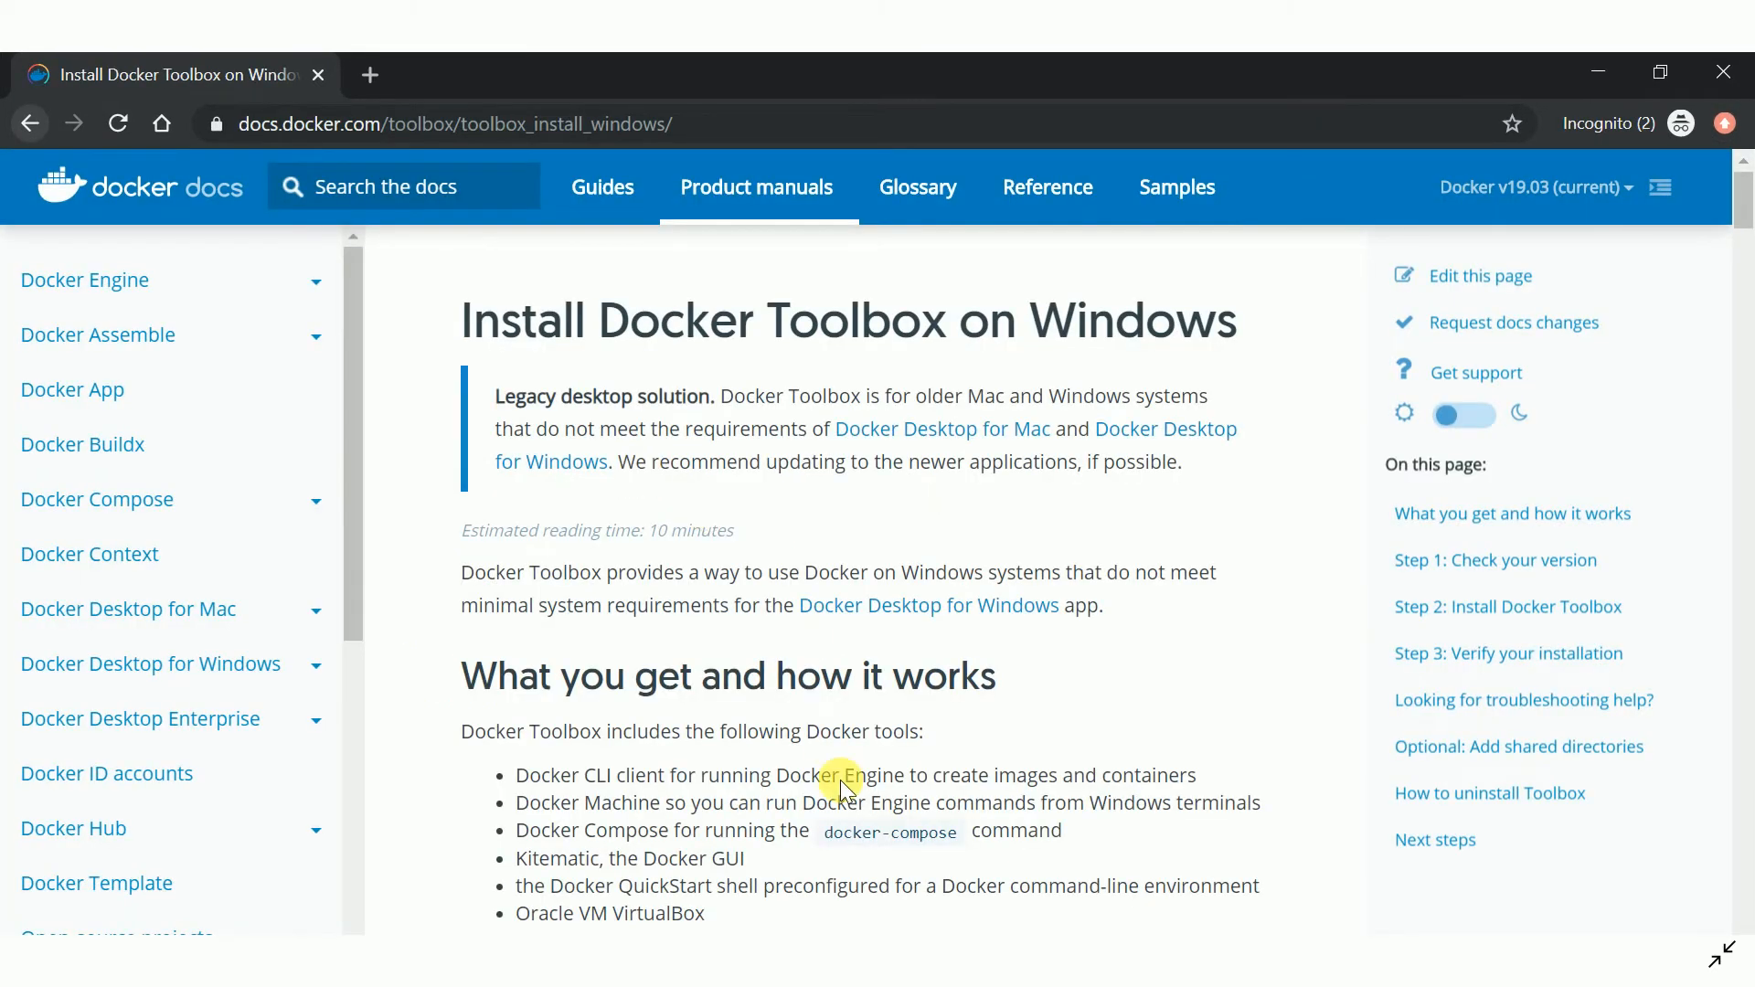
{"action": "scroll", "coordinate": [841, 784], "scroll_direction": "down", "scroll_amount": 5}
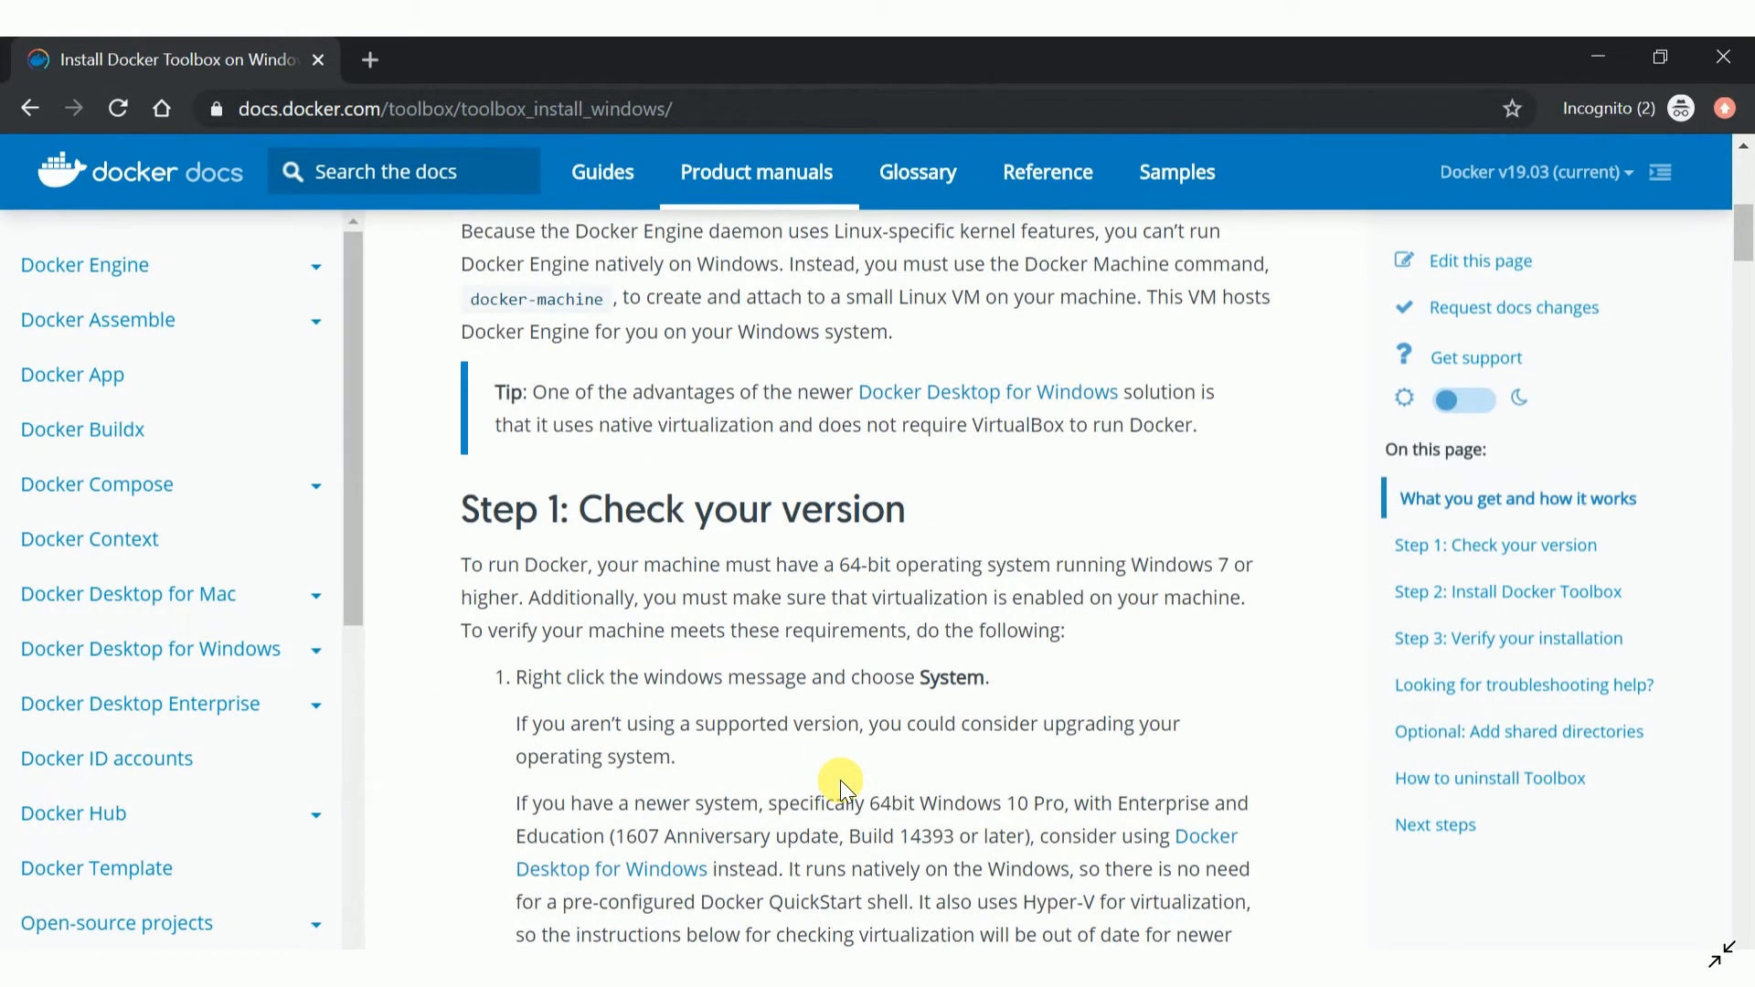
{"action": "scroll", "coordinate": [841, 781], "scroll_direction": "down", "scroll_amount": 5}
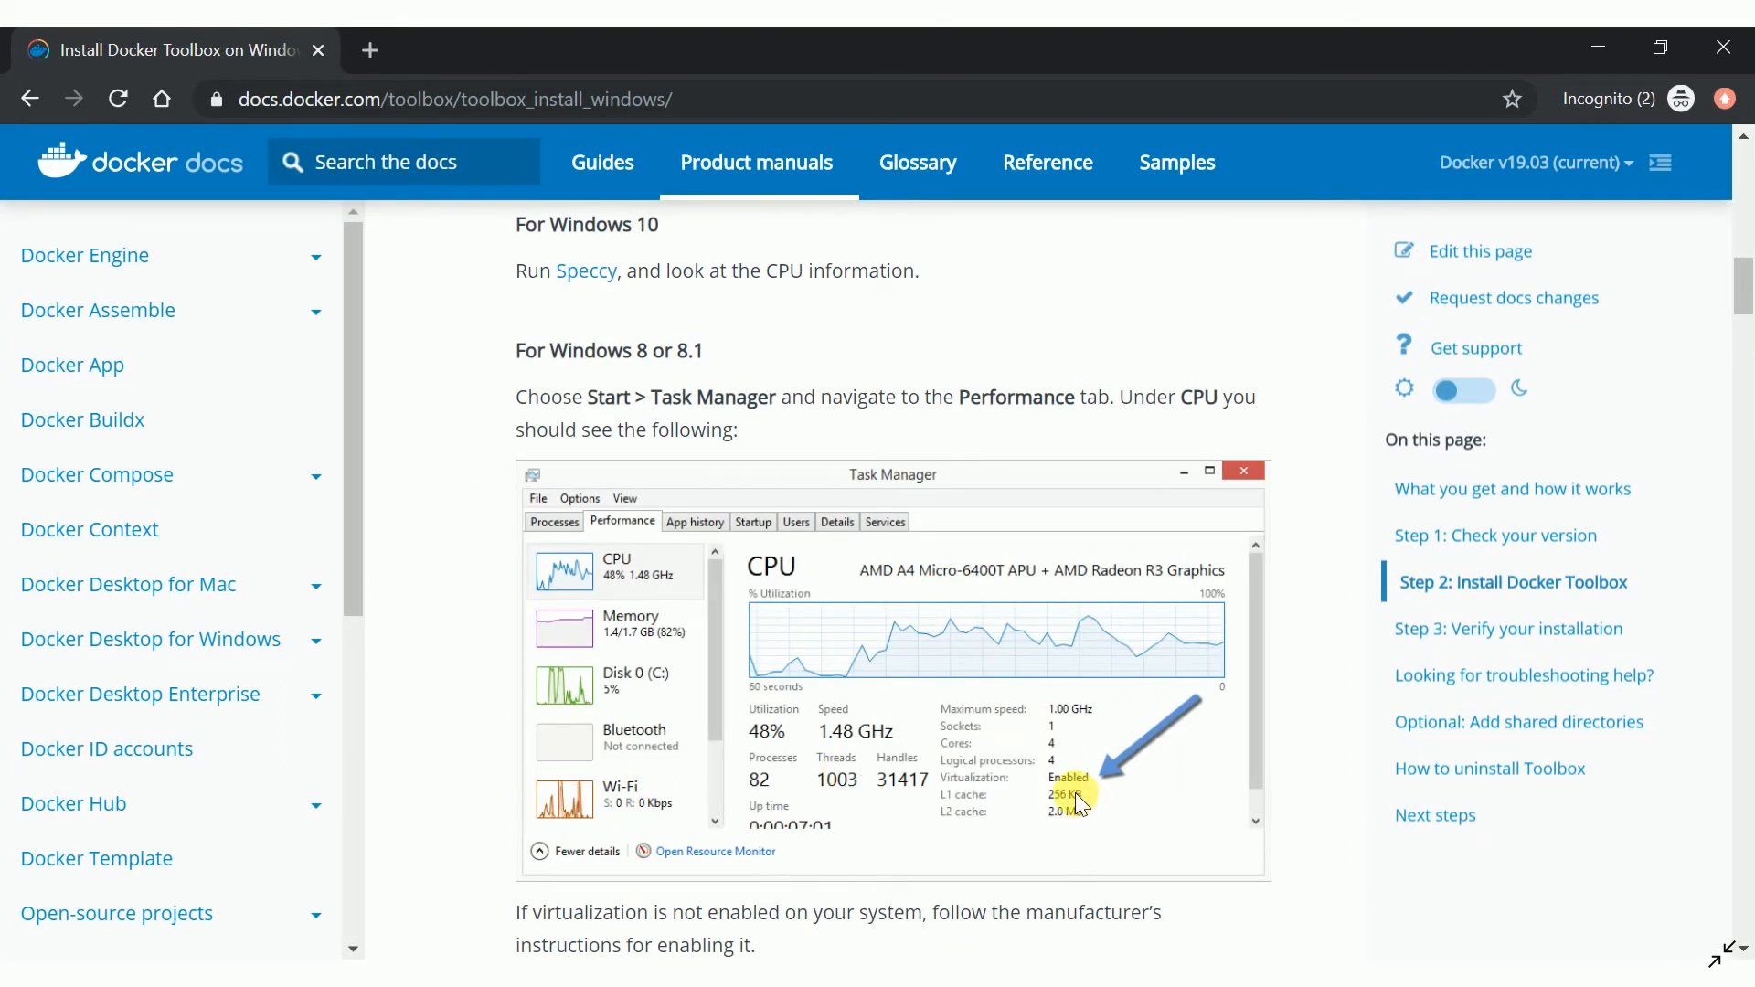
{"action": "key", "text": "alt+Tab"}
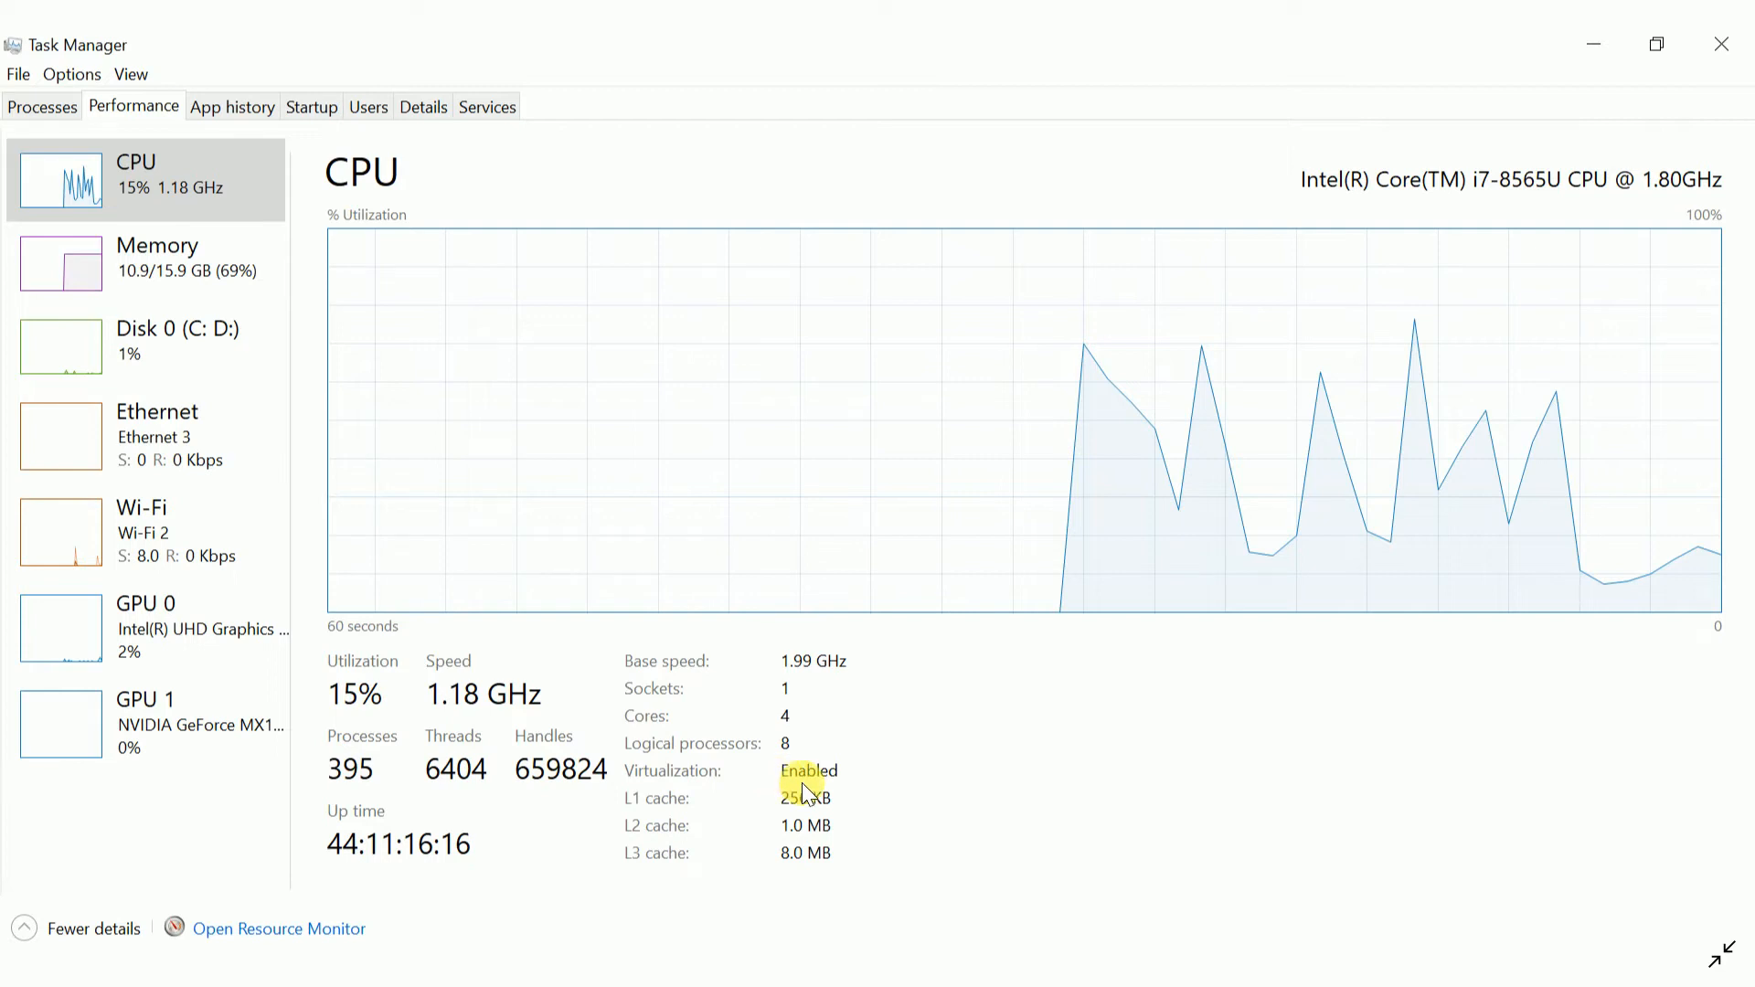
{"action": "key", "text": "alt+Tab"}
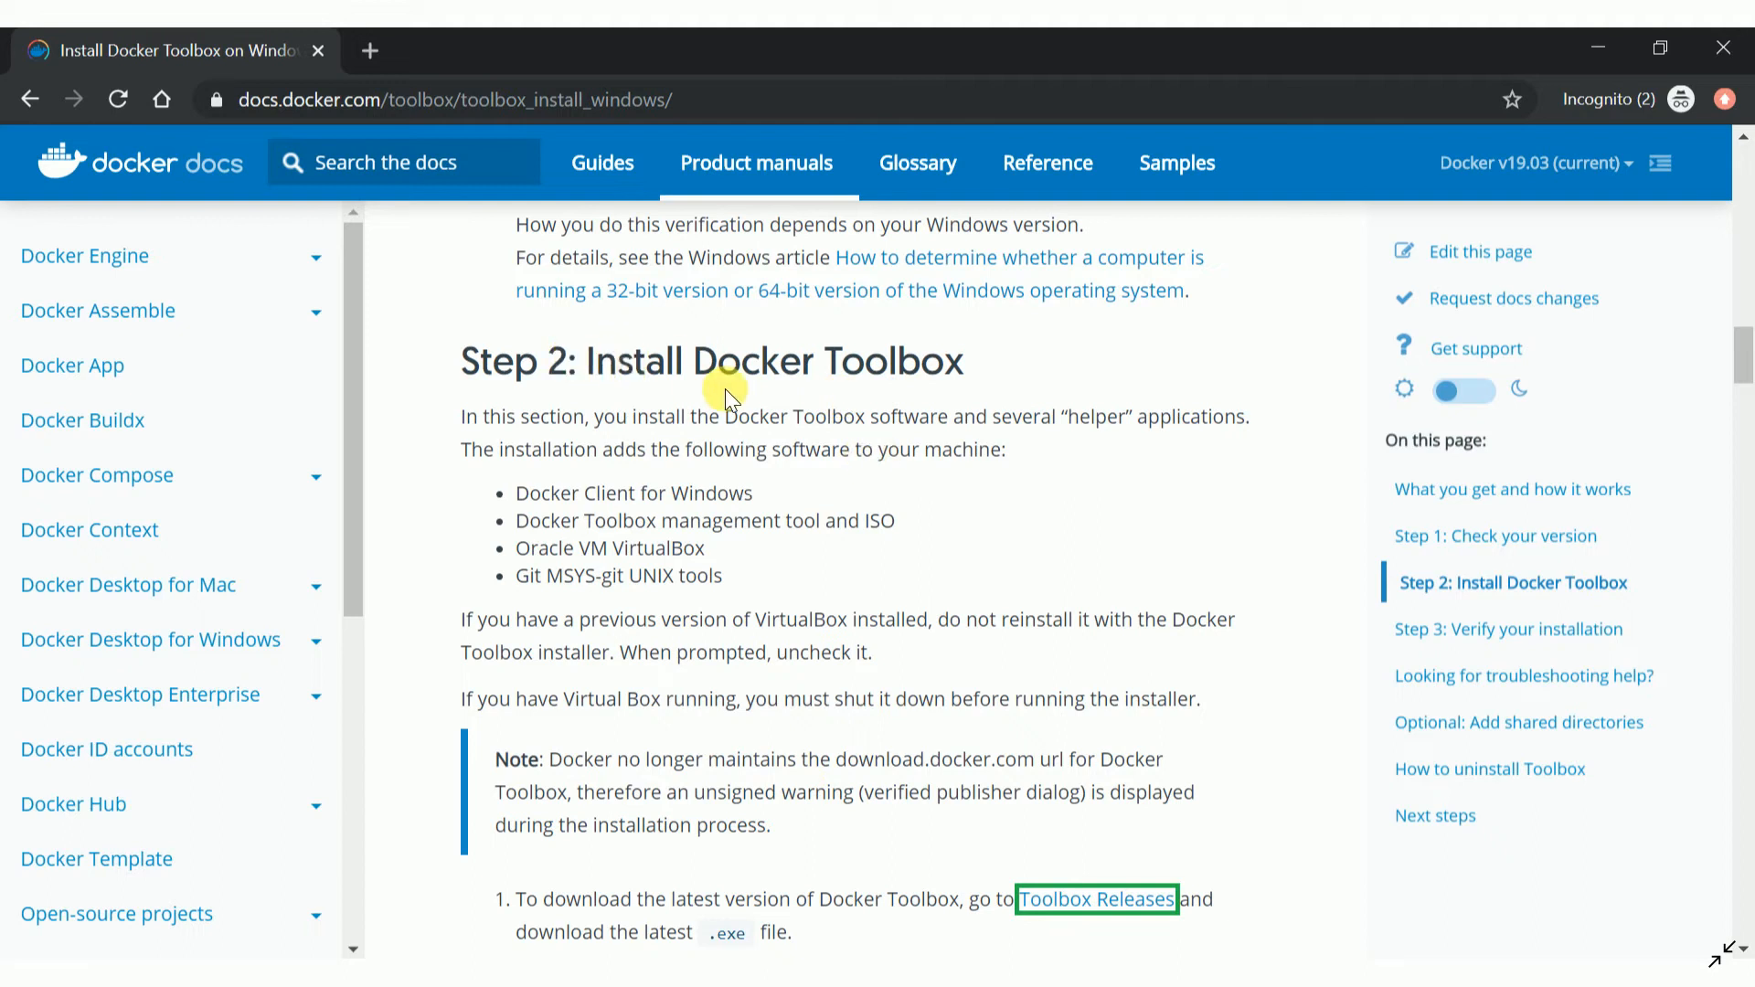
- Download DockerToolbox-19.03.1.exe from the v19.03.1 assets on the Toolbox Releases page
{"action": "left_click", "coordinate": [1095, 919]}
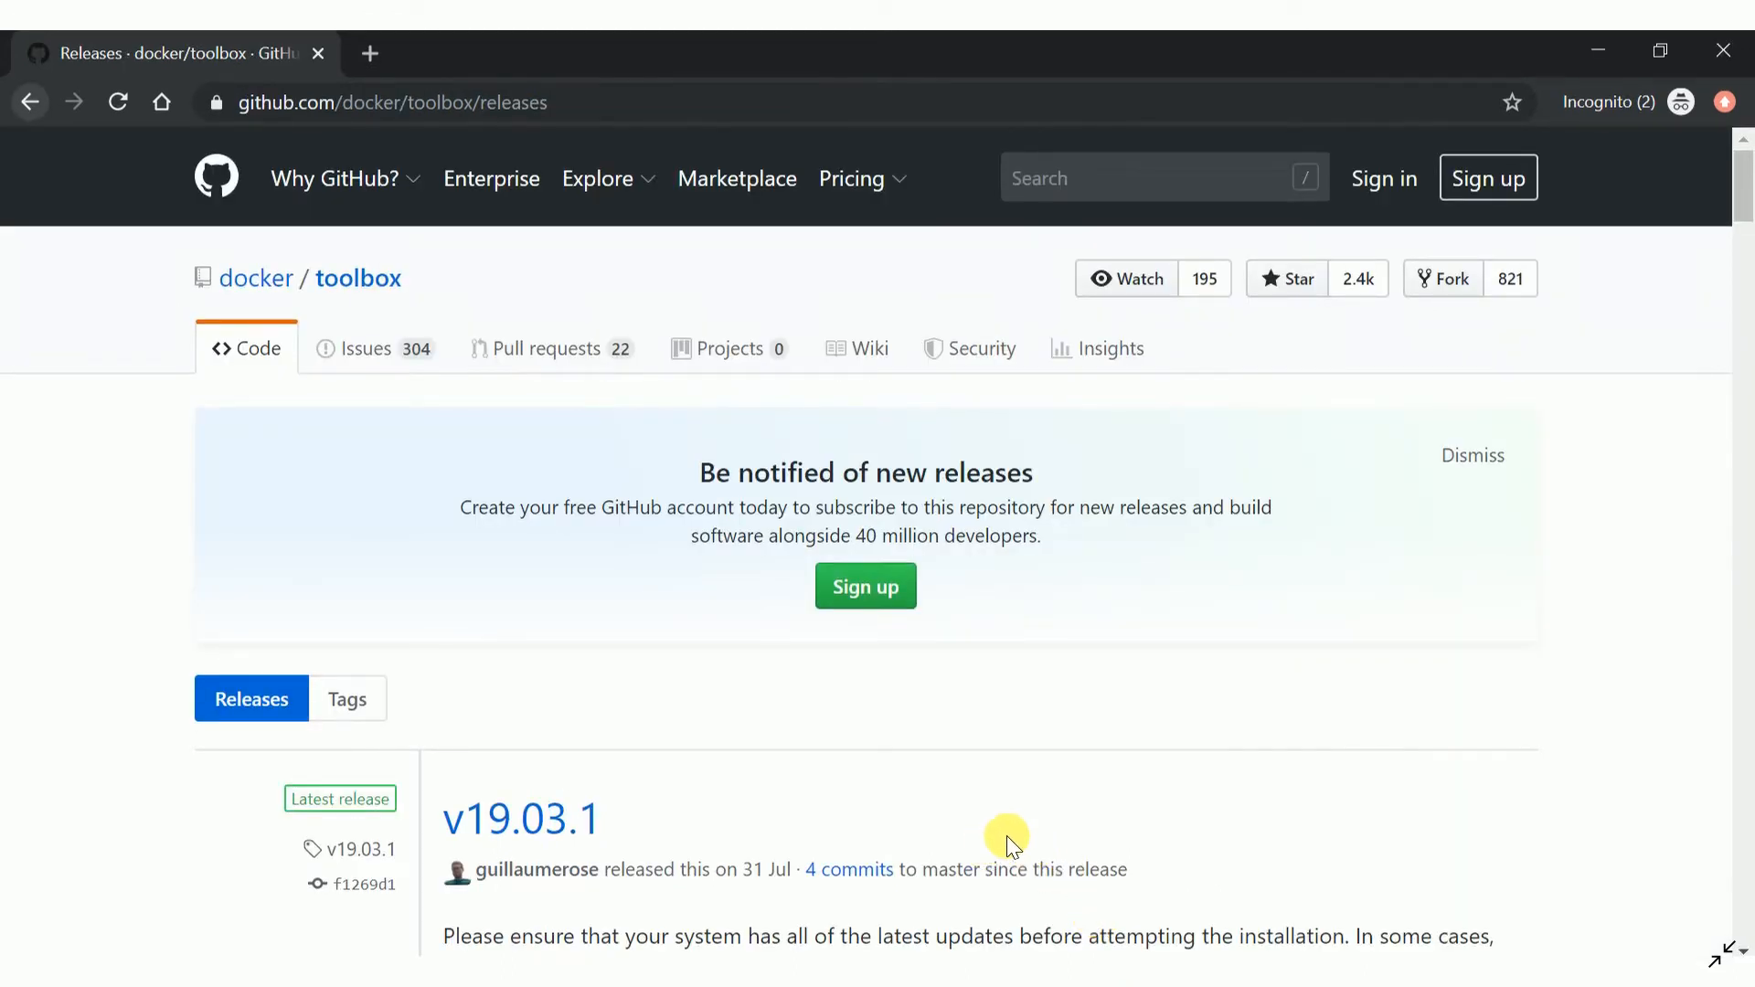
{"action": "scroll", "coordinate": [1007, 835], "scroll_direction": "down", "scroll_amount": 7}
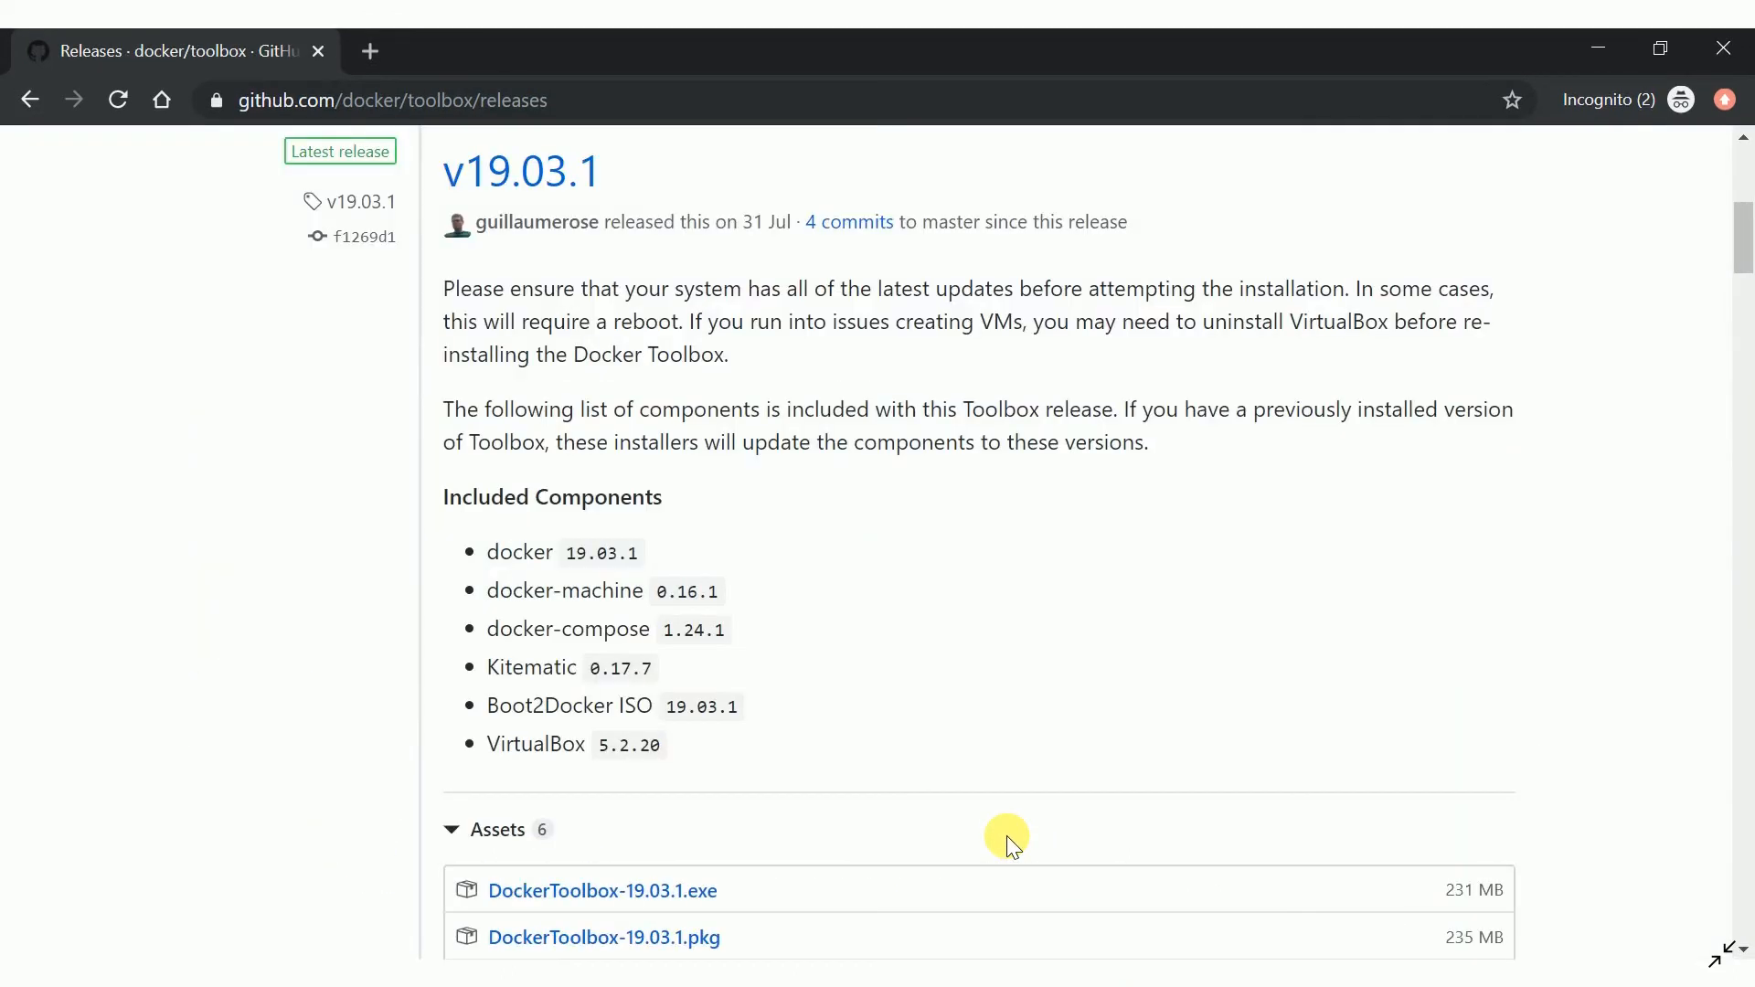
{"action": "left_click", "coordinate": [678, 903]}
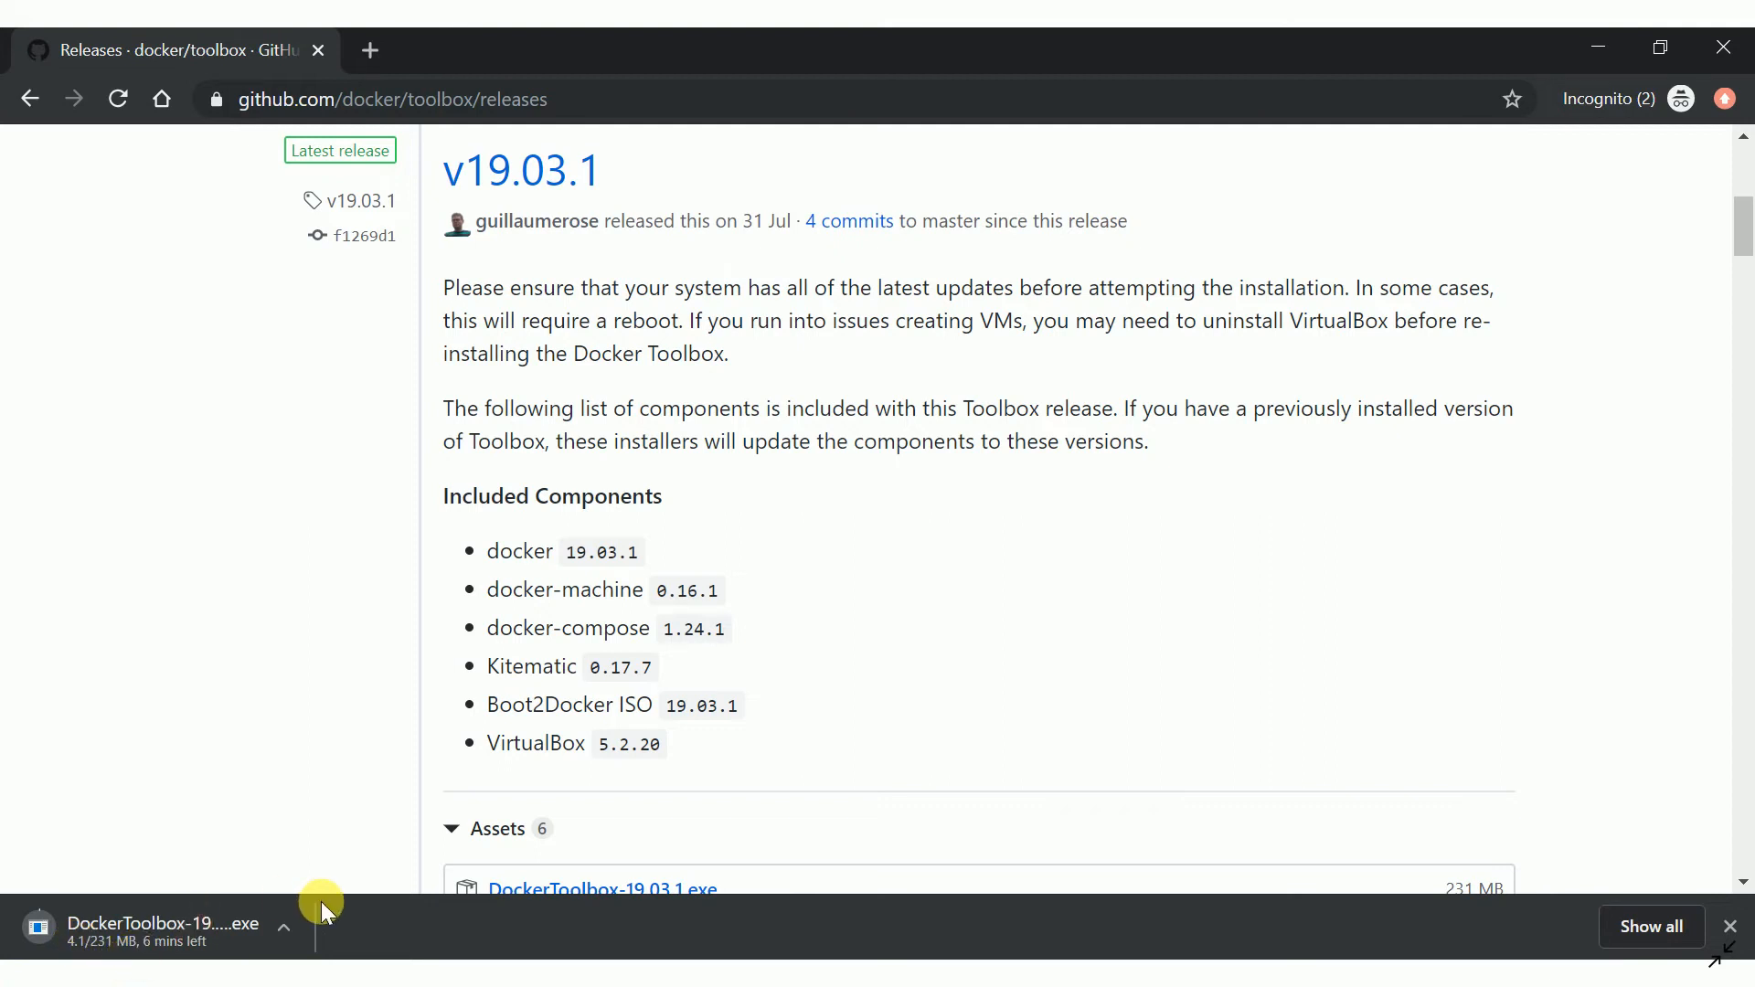
- Run DockerToolbox-19.03.1.exe from the Downloads folder and allow it to make changes to the device
{"action": "key", "text": "ctrl+j"}
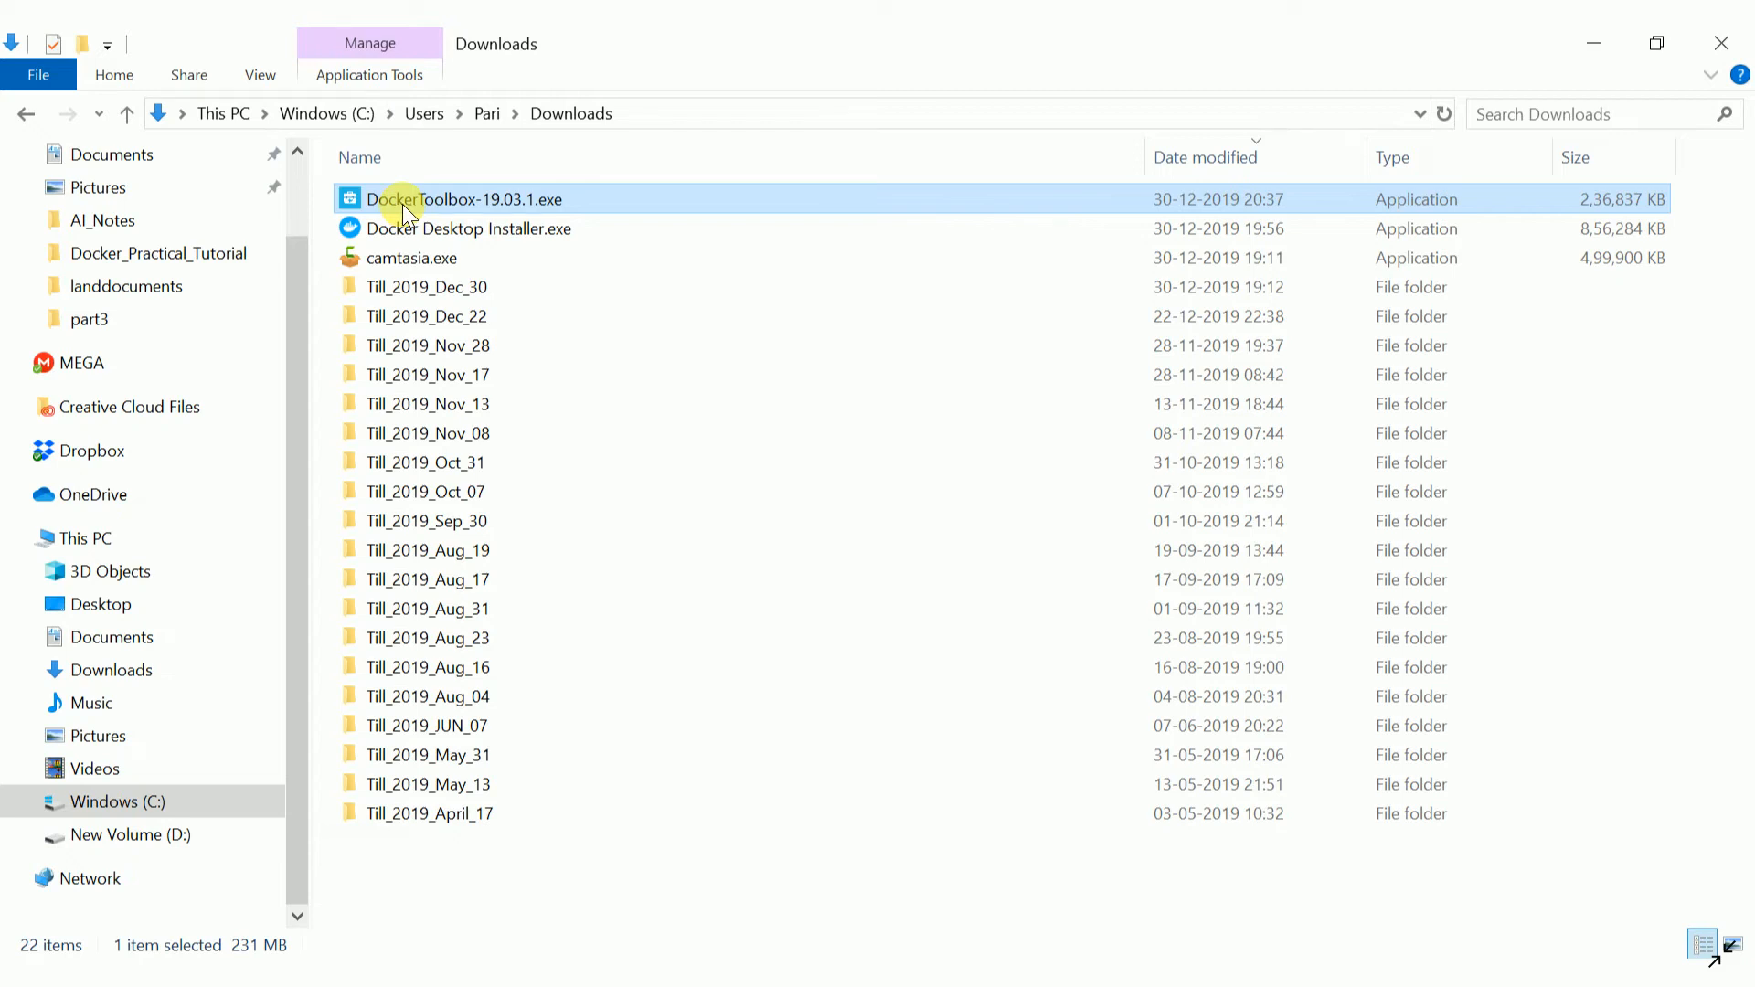
{"action": "double_click", "coordinate": [528, 199]}
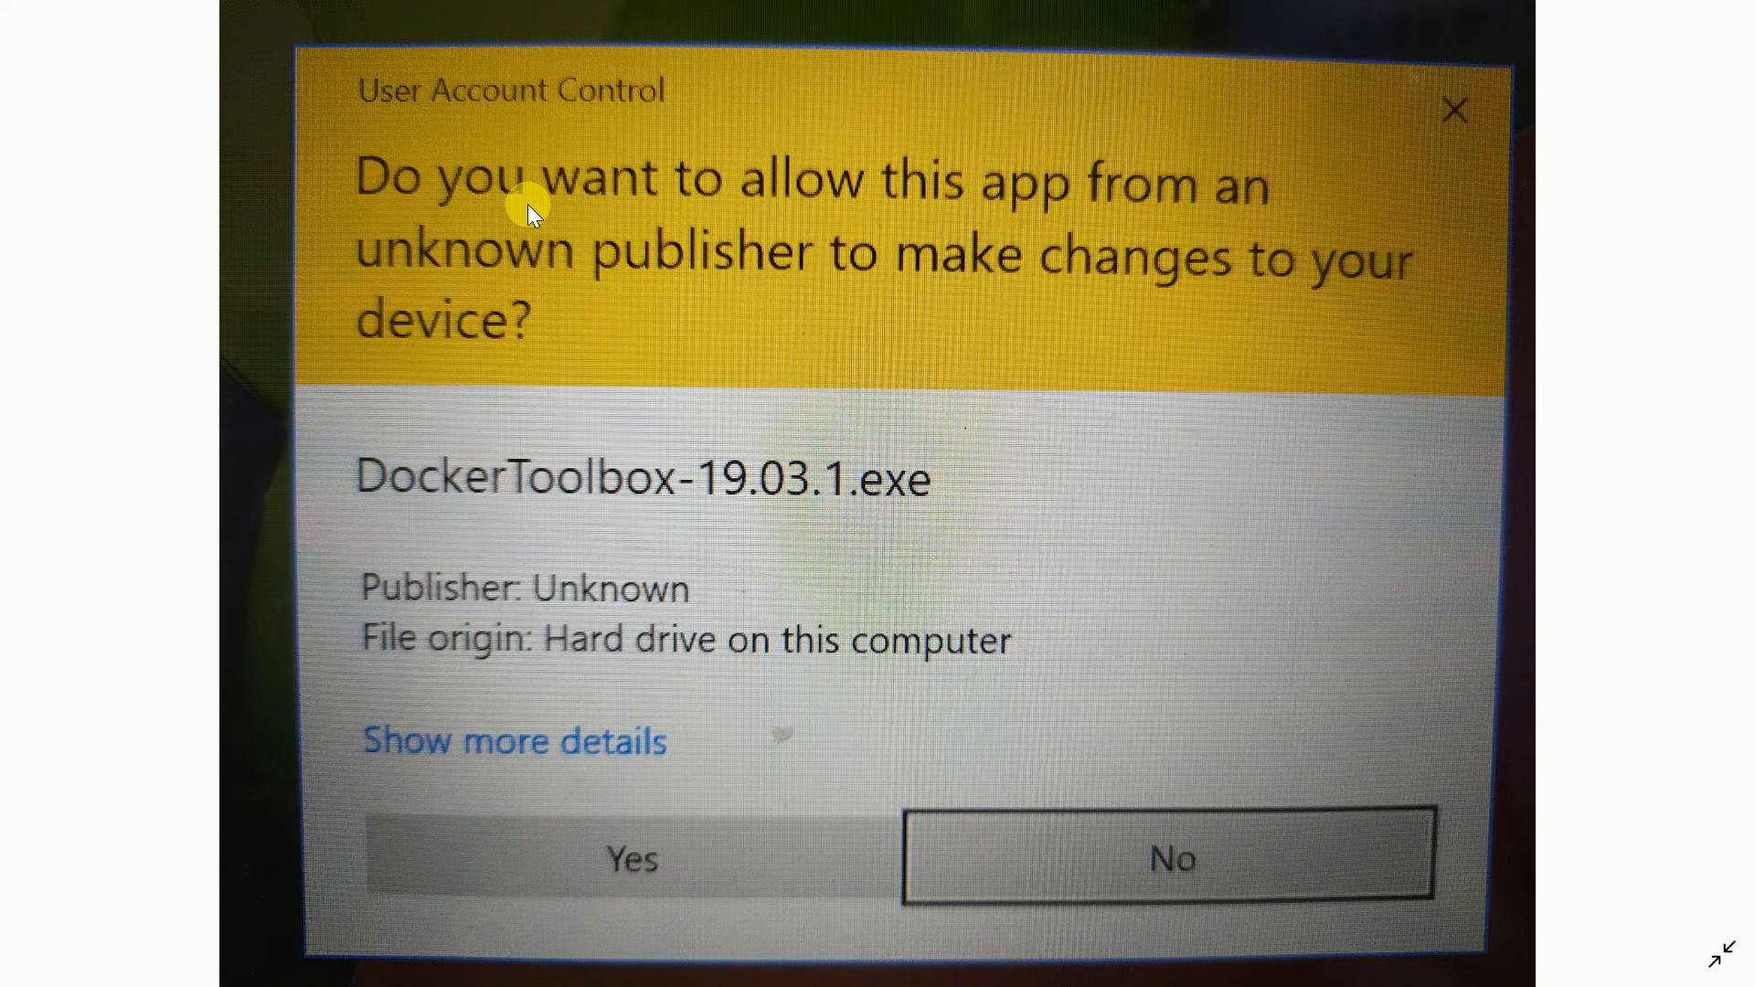
{"action": "key", "text": "Left"}
{"action": "key", "text": "Return"}
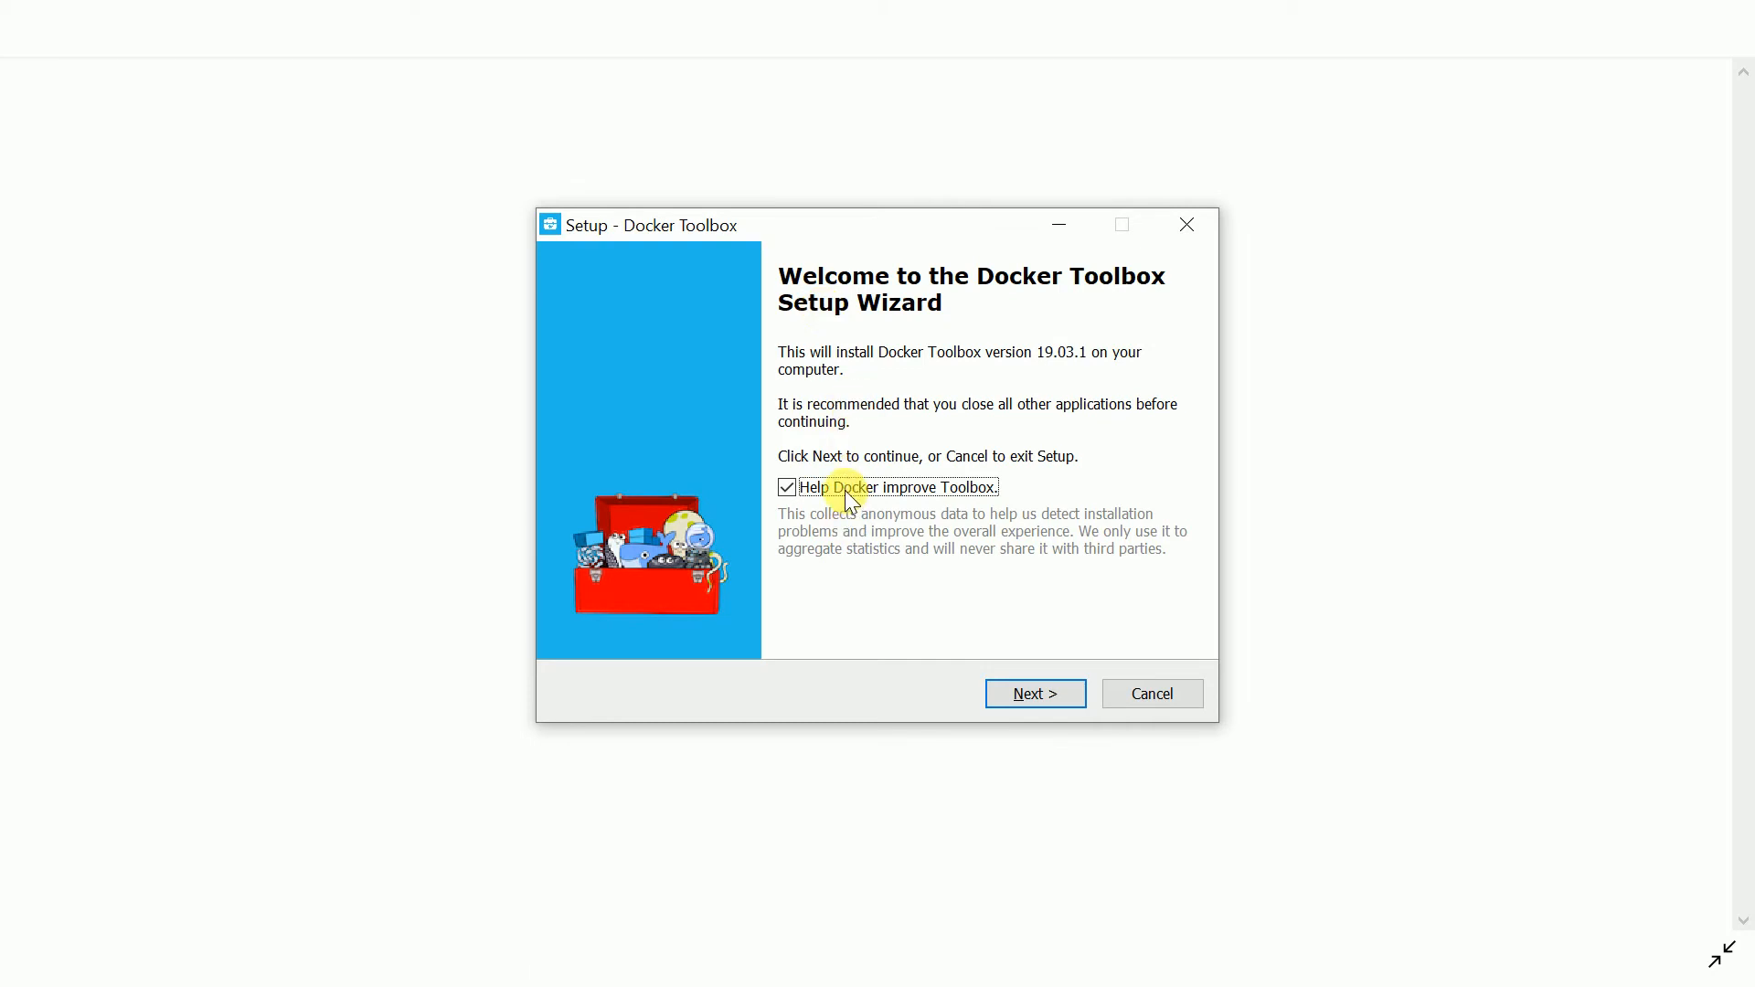
- Install Docker Toolbox in C:\Program Files\Docker Toolbox as a full installation with the default tasks, and finish without viewing shortcuts in File Explorer
{"action": "key", "text": "Return"}
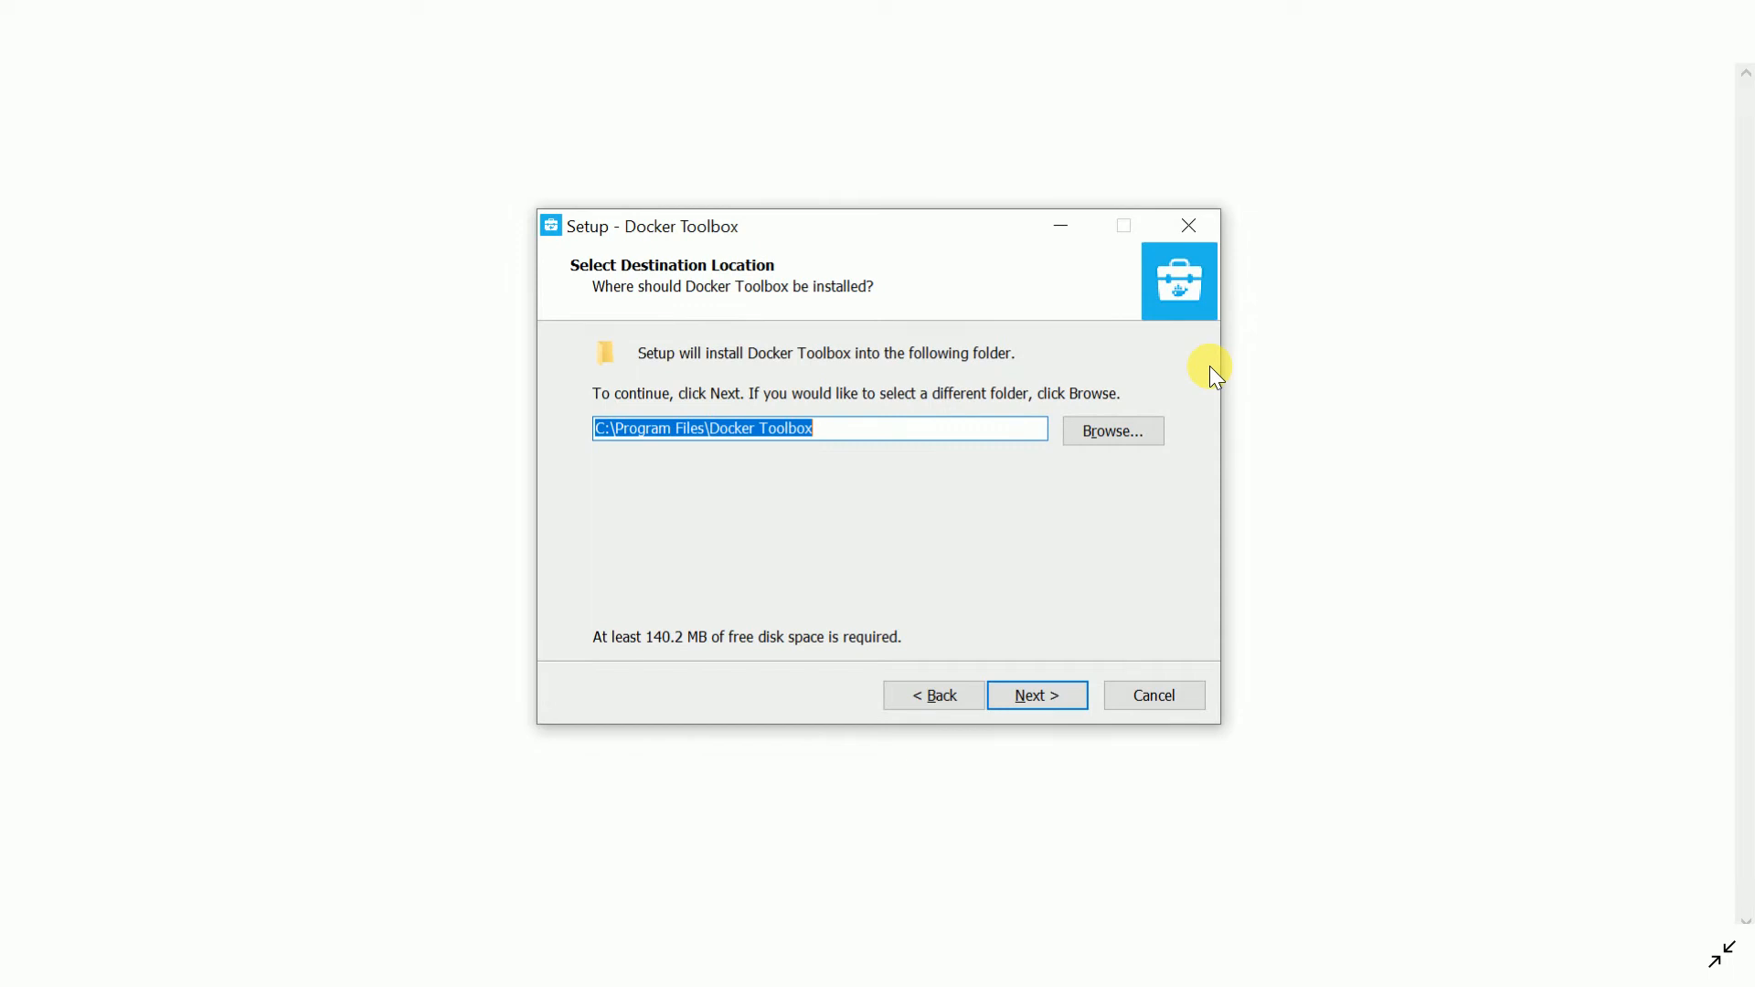
{"action": "key", "text": "Return"}
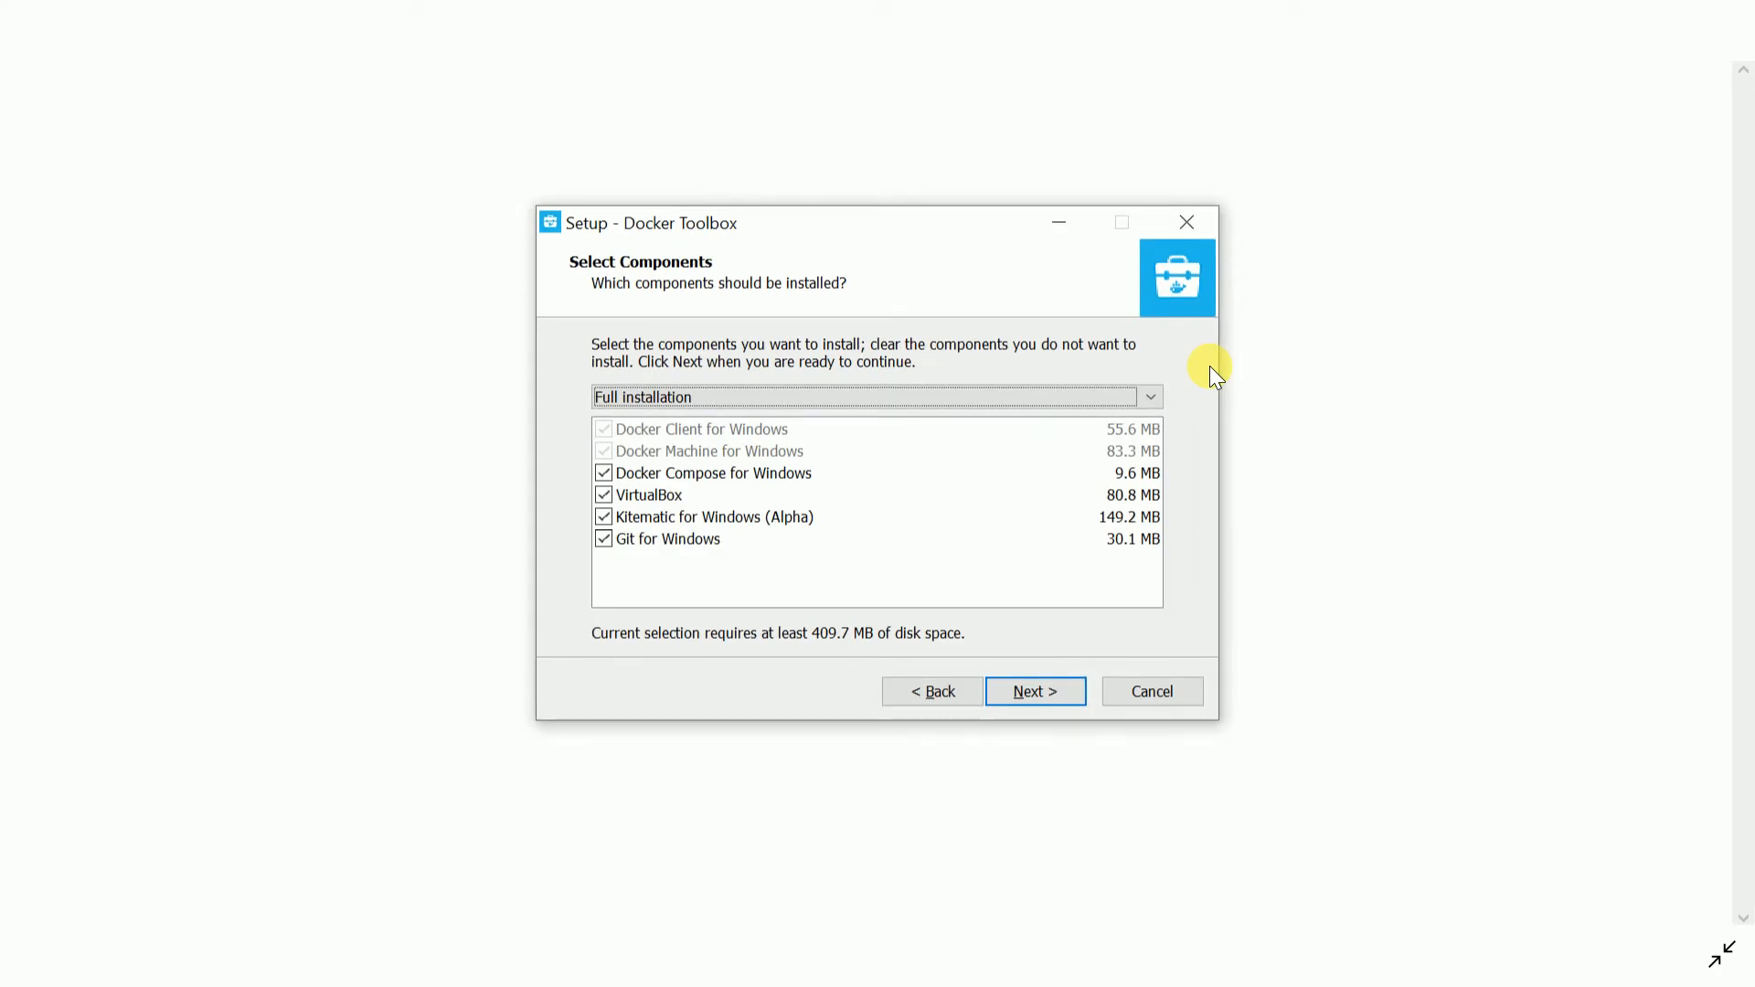
{"action": "key", "text": "Return"}
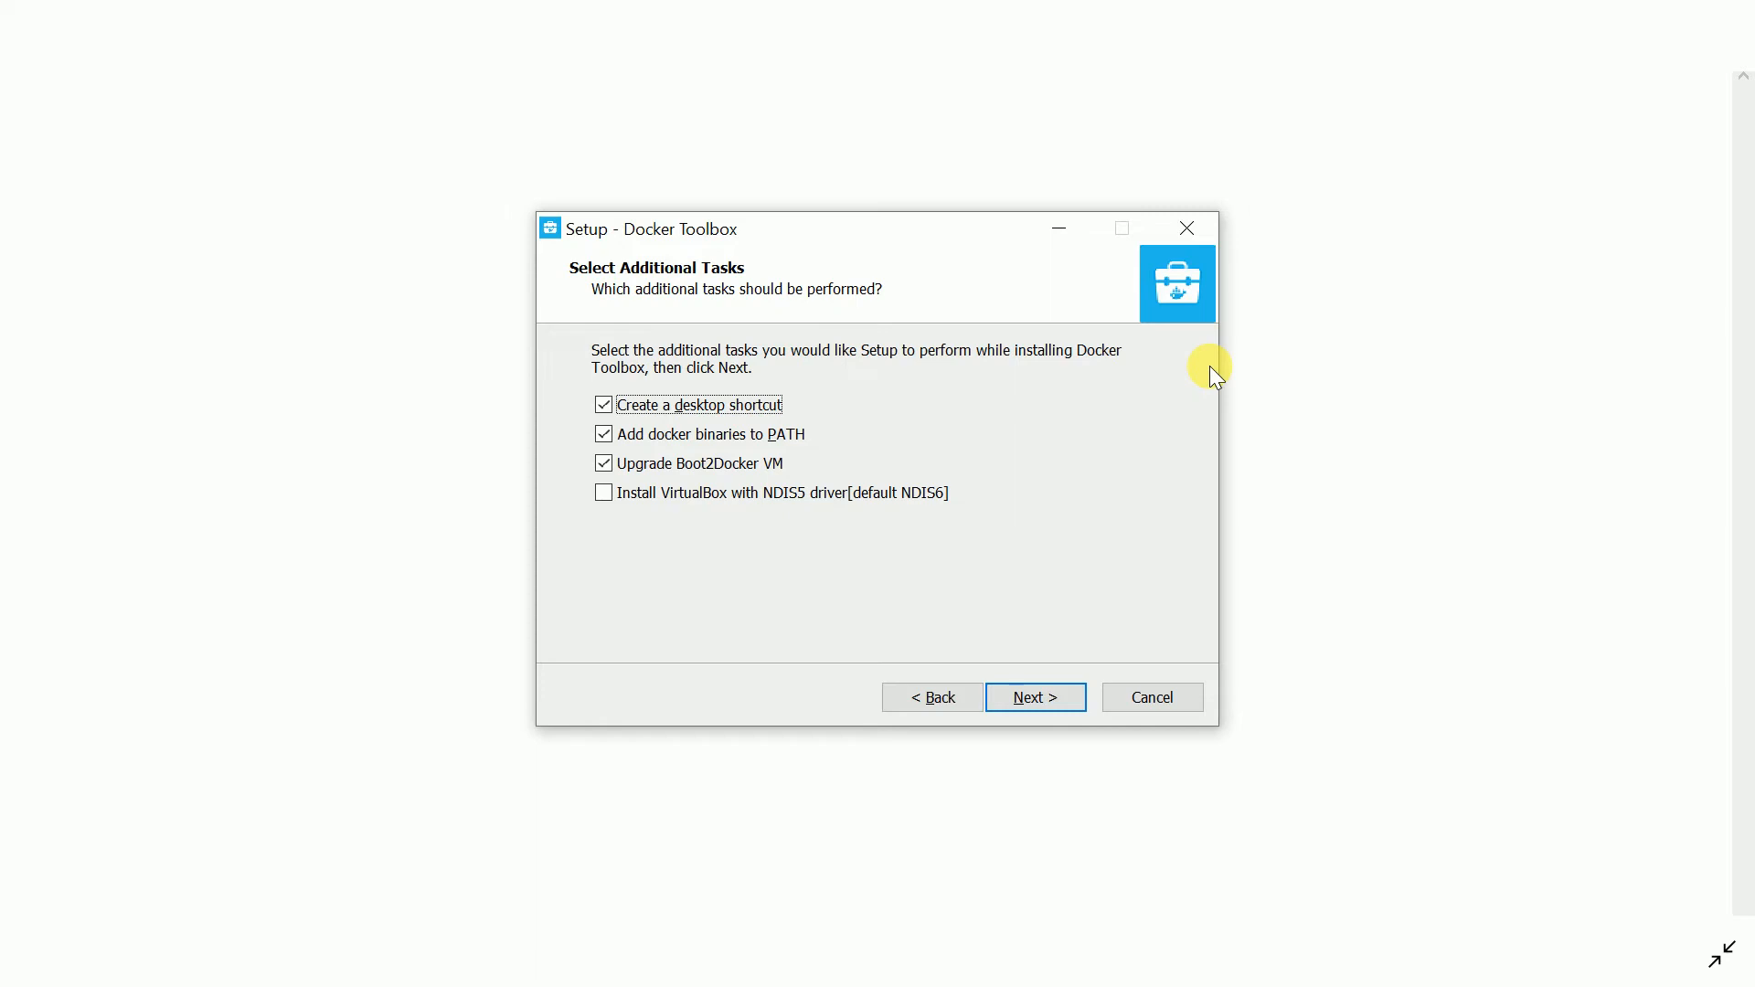
{"action": "key", "text": "Return"}
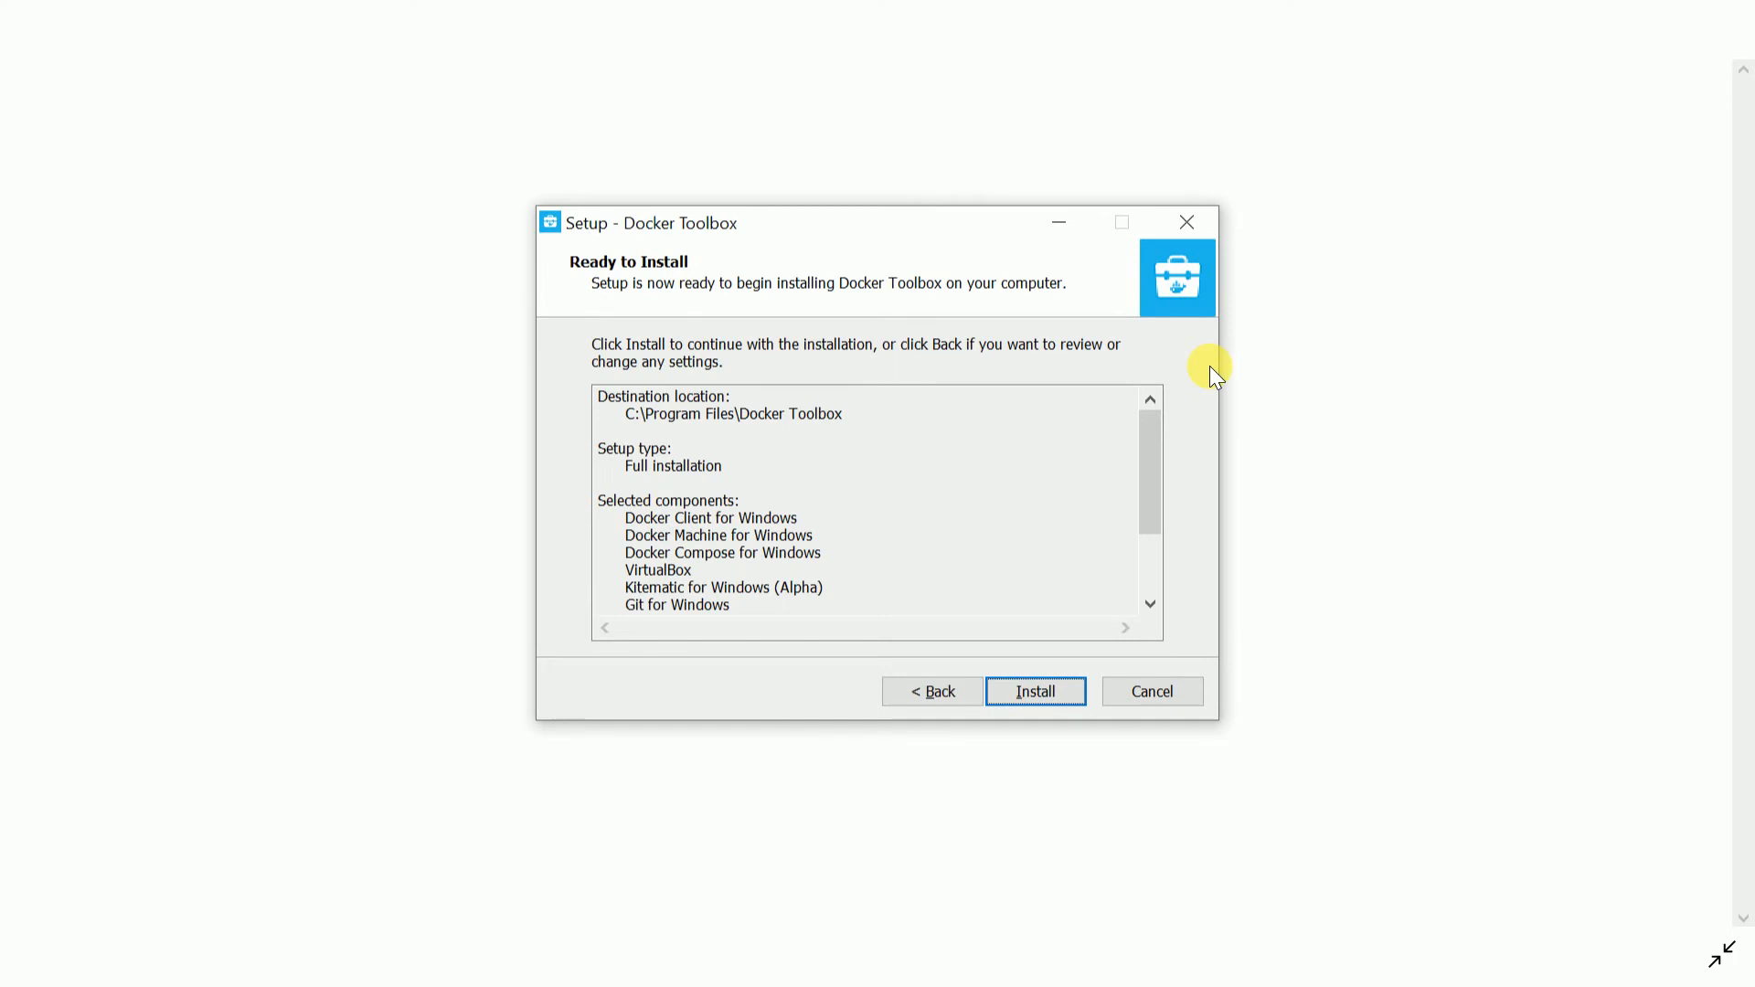
{"action": "key", "text": "Return"}
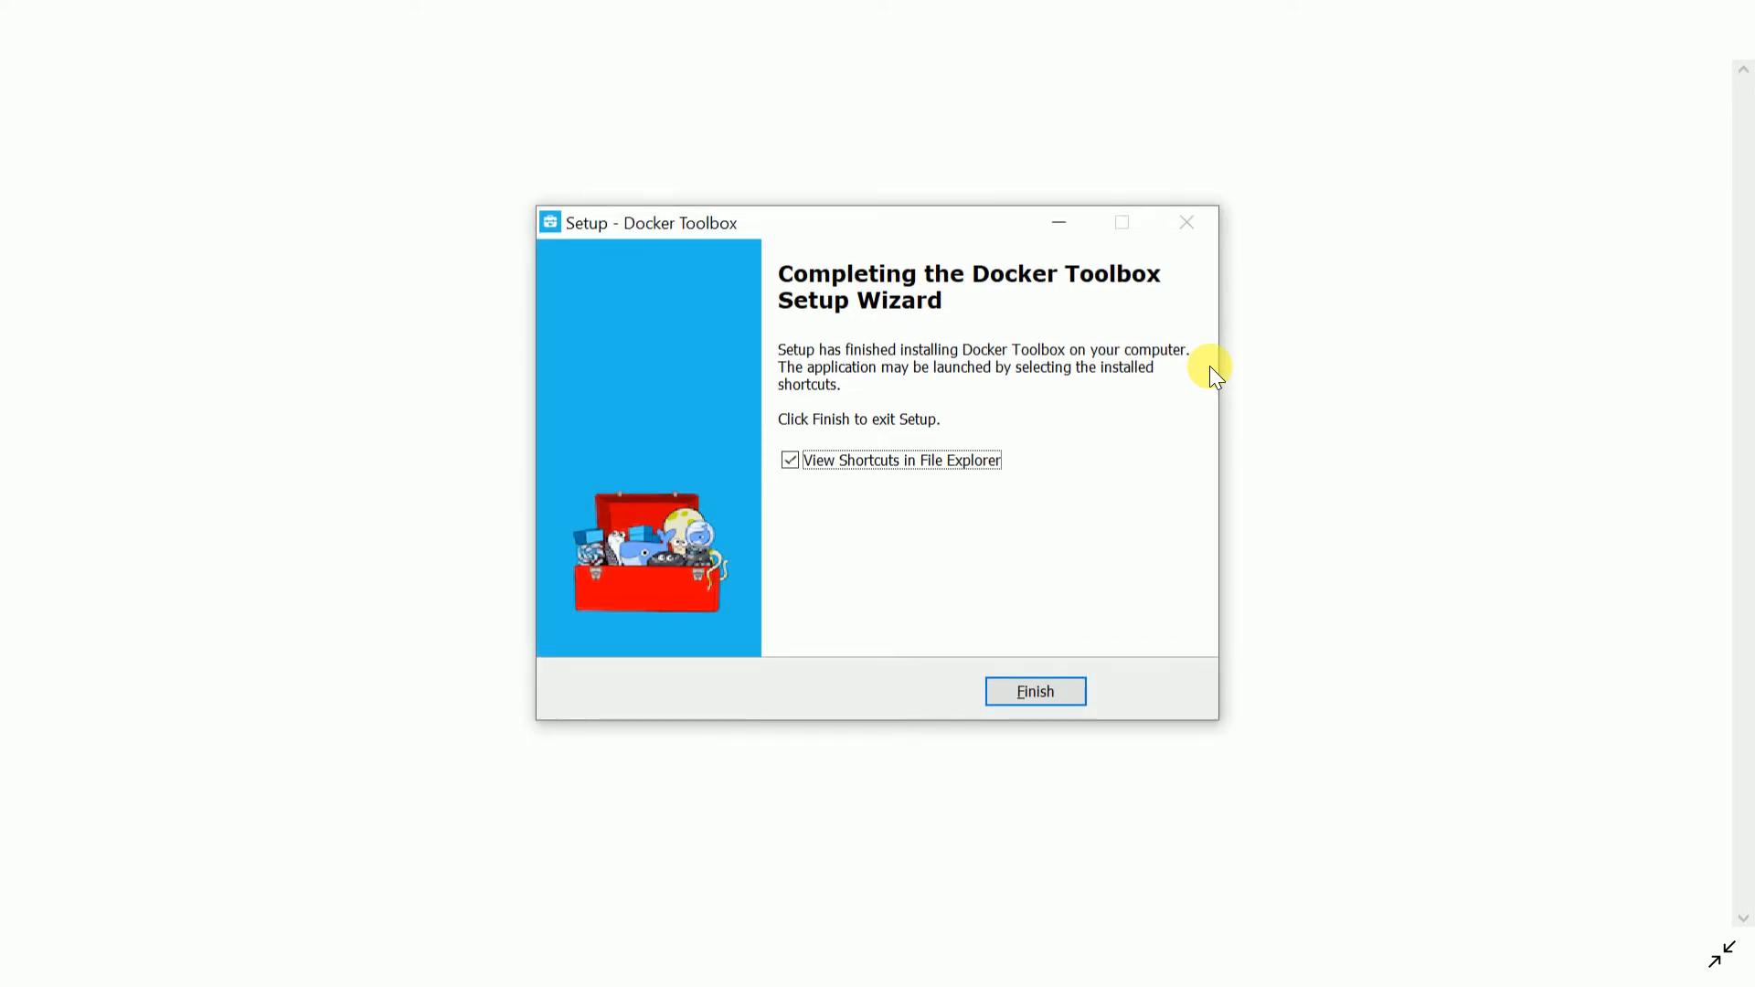
{"action": "key", "text": "space"}
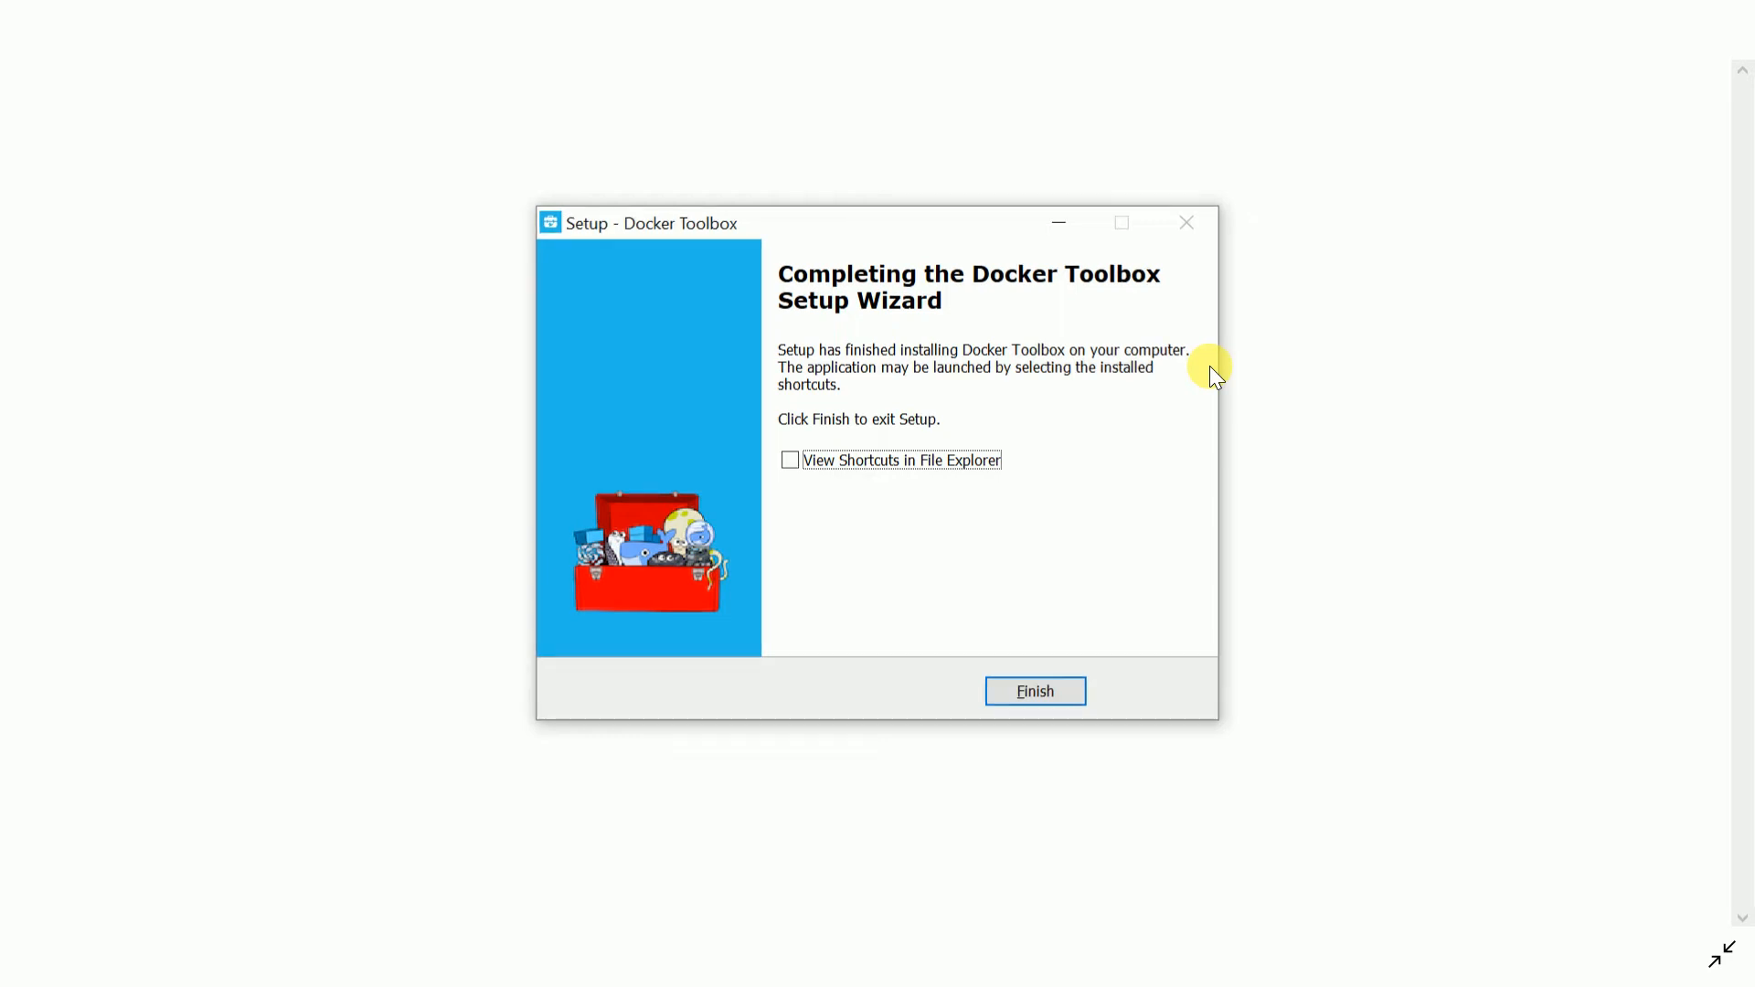
{"action": "key", "text": "Return"}
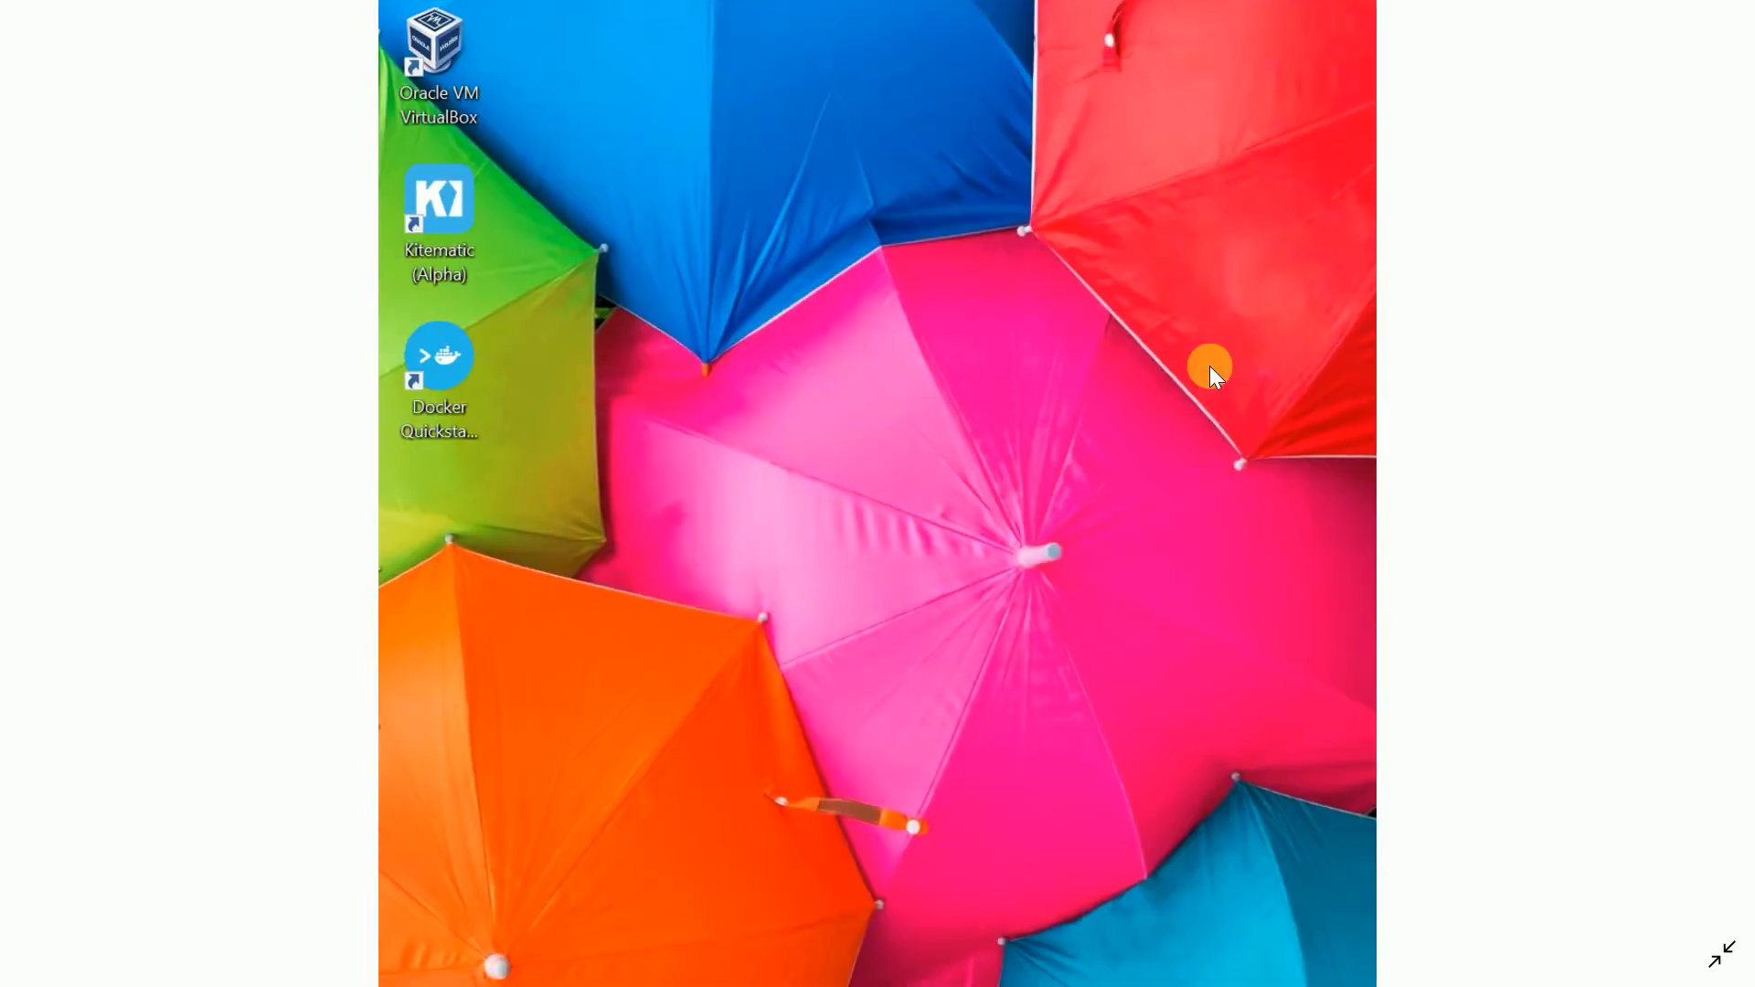
- Open the Docker Quickstart Terminal from its desktop shortcut
{"action": "mouse_move", "coordinate": [866, 3]}
{"action": "right_click", "coordinate": [469, 497]}
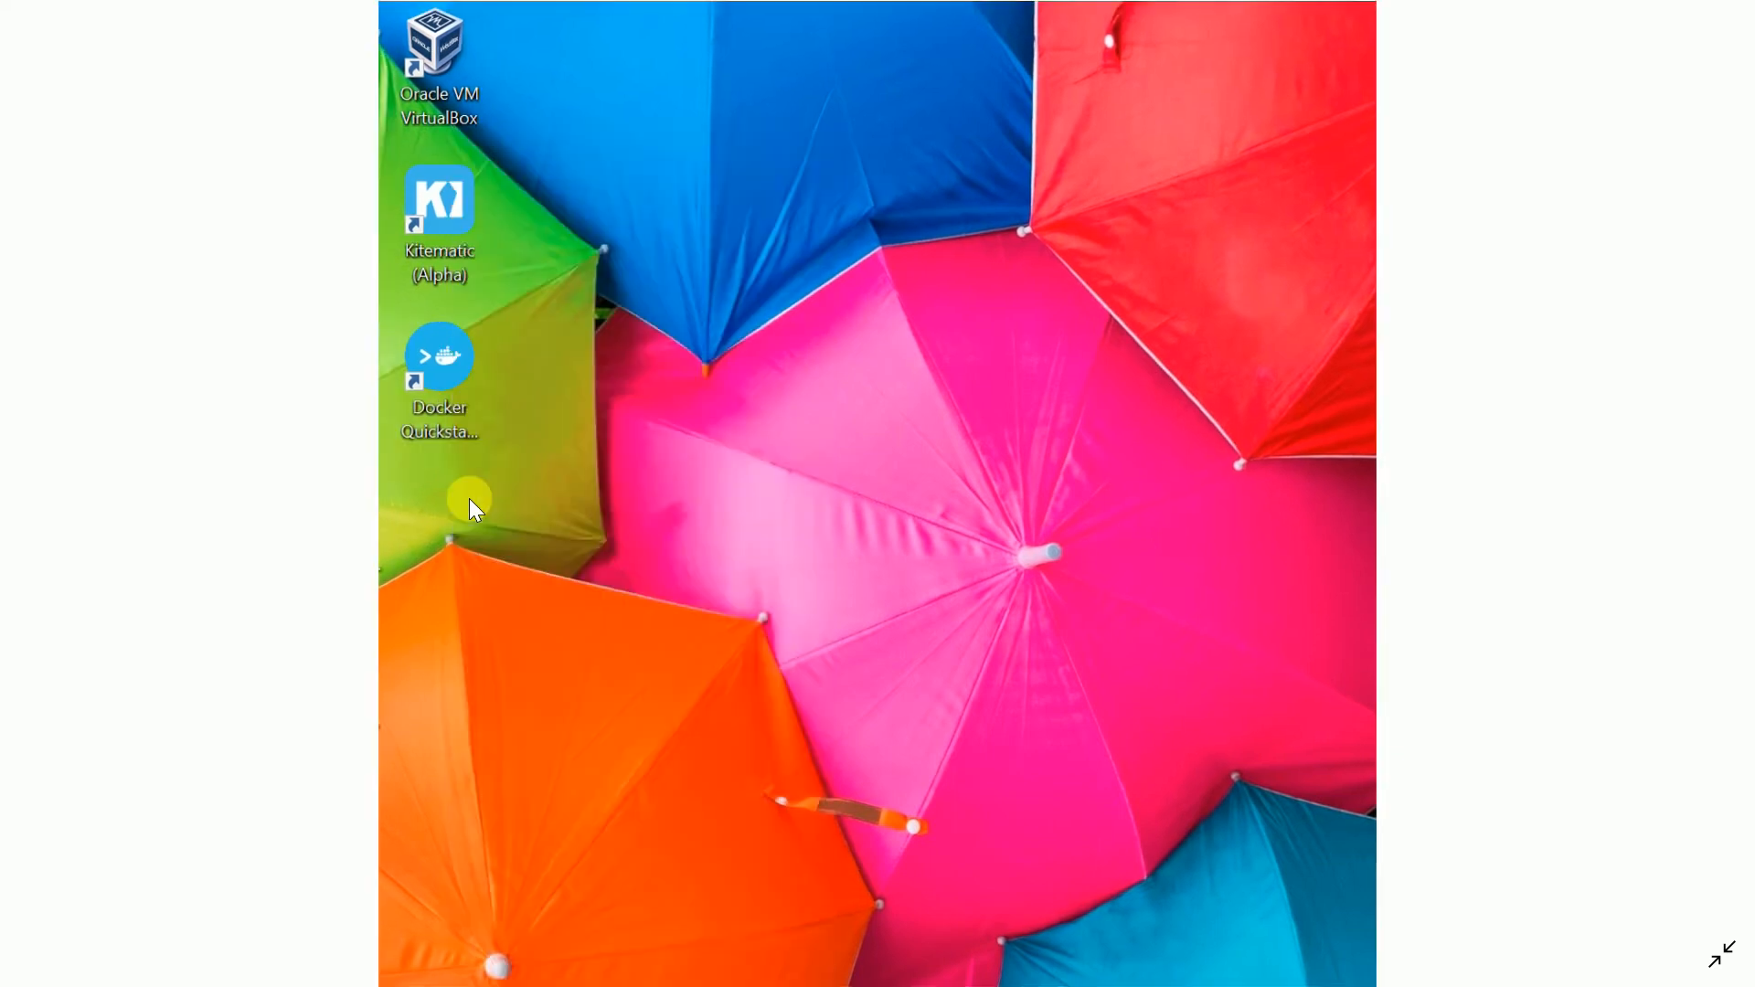
{"action": "right_click", "coordinate": [461, 422]}
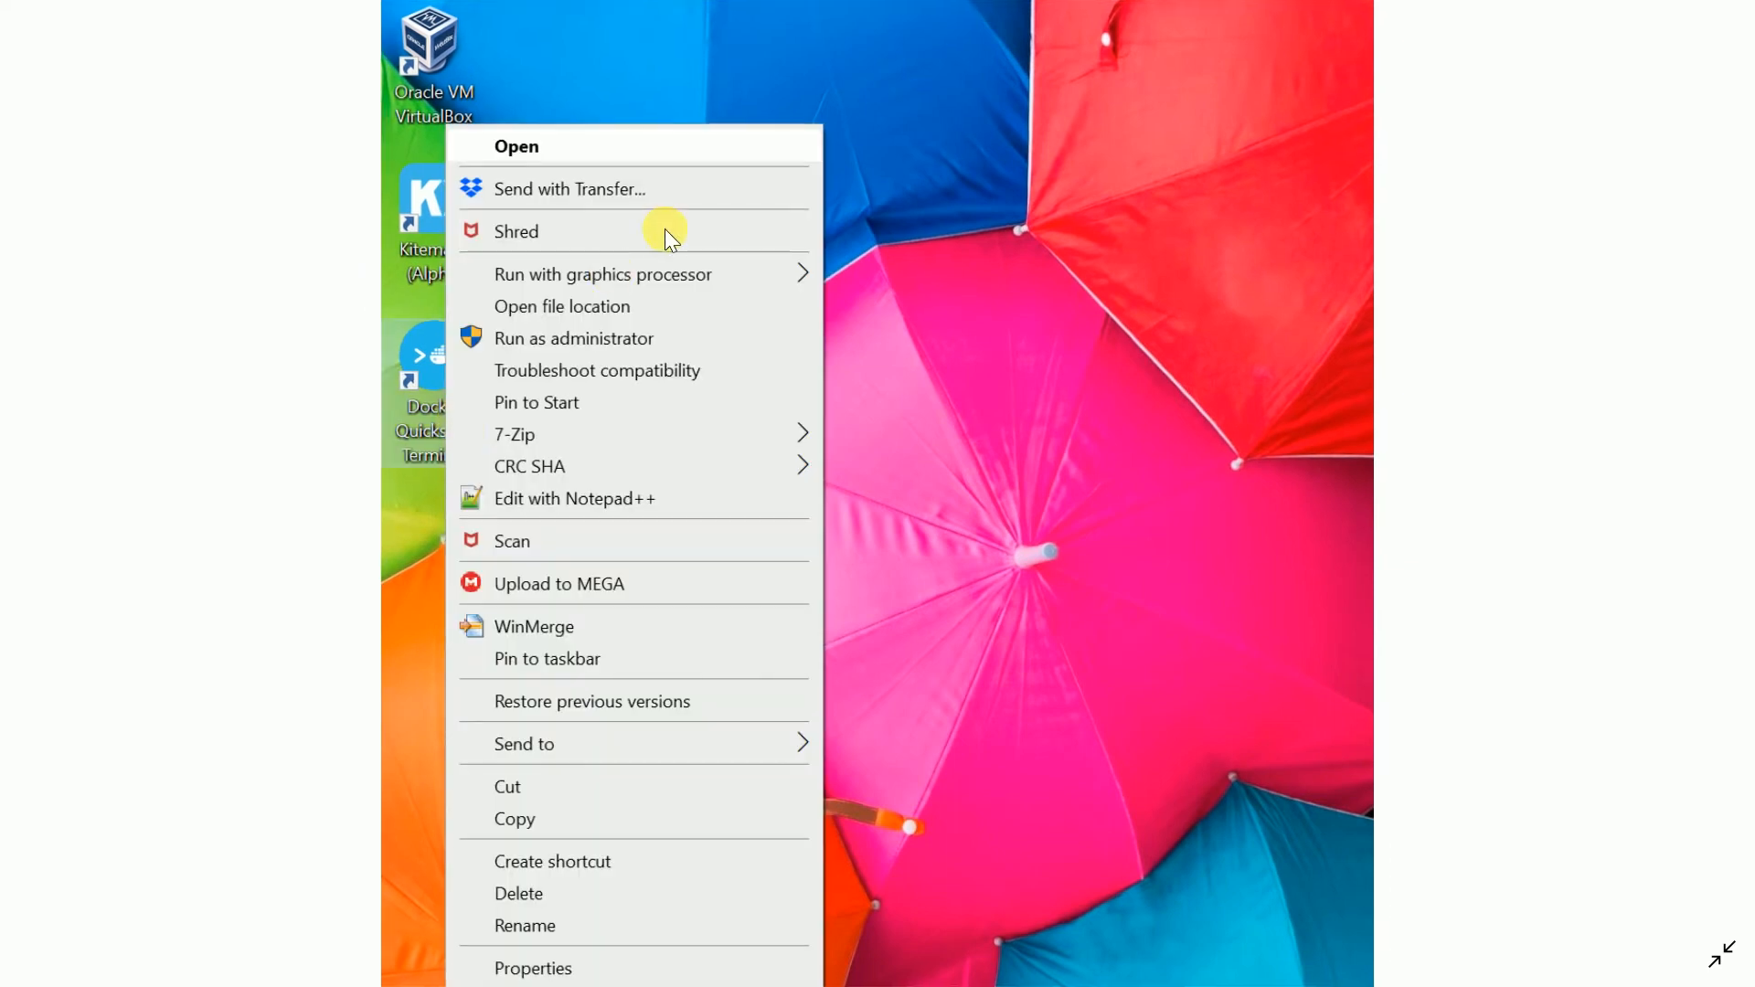
{"action": "left_click", "coordinate": [635, 164]}
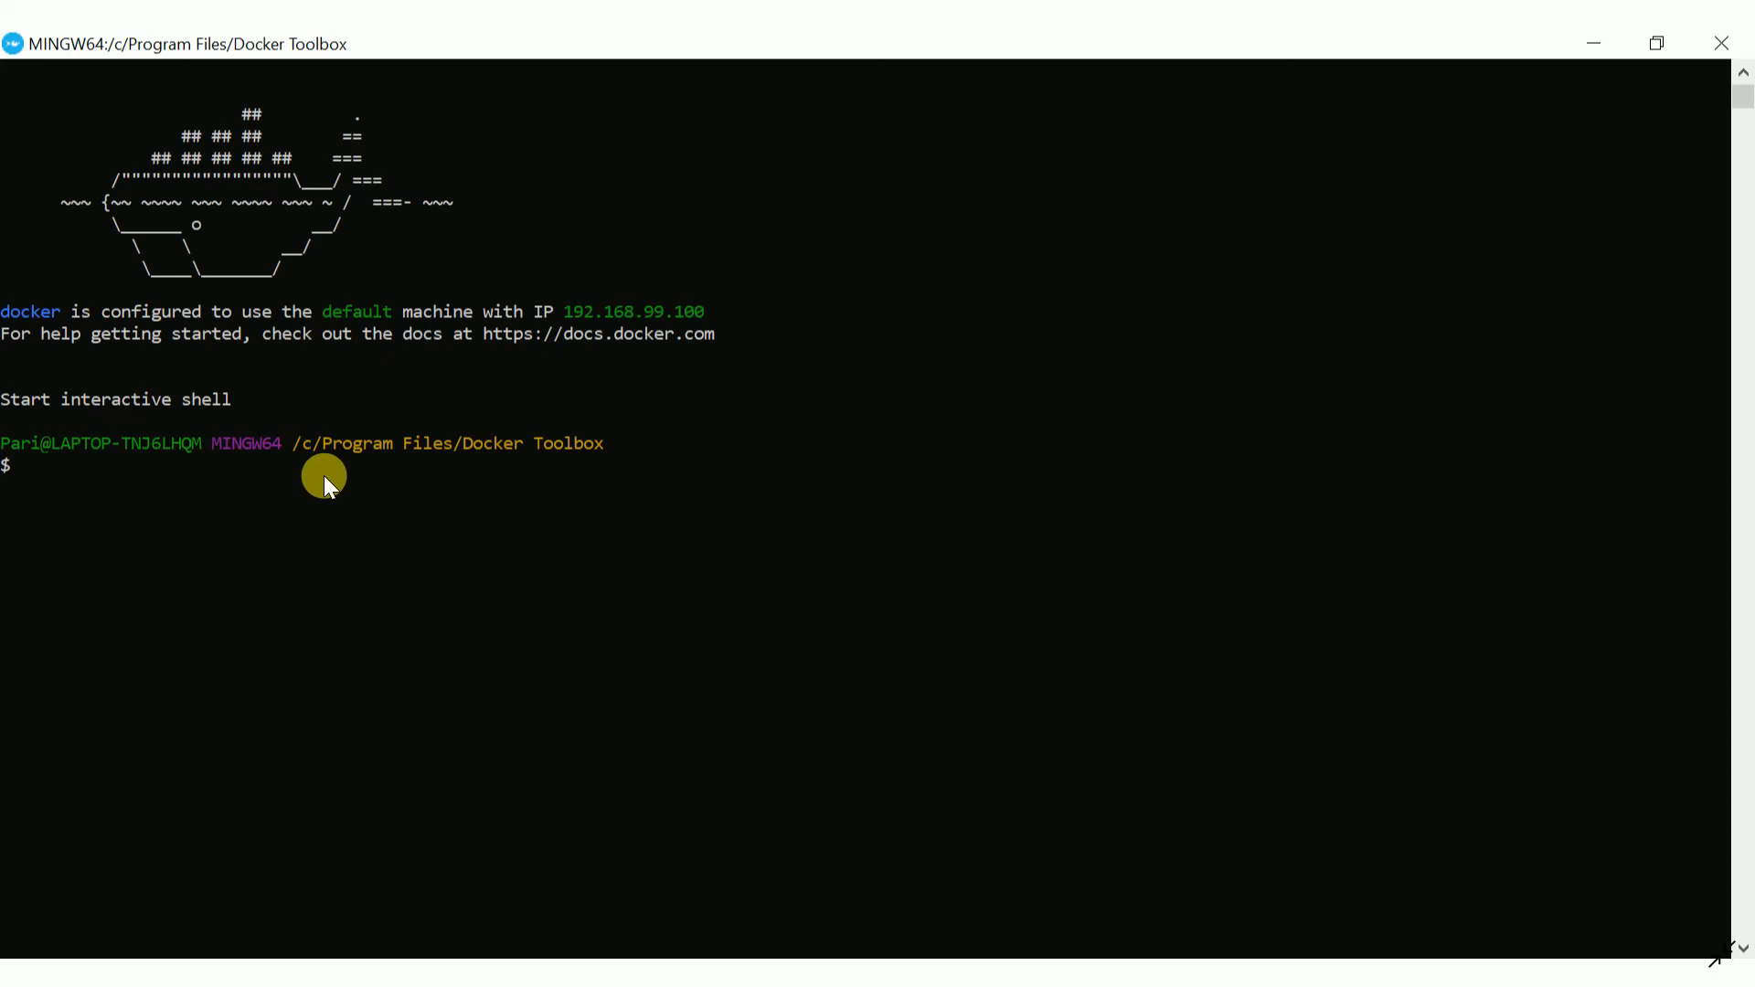
- Verify the Docker installation by running "docker --version" and "docker info" in the terminal
{"action": "type", "text": "docker --version"}
{"action": "key", "text": "Return"}
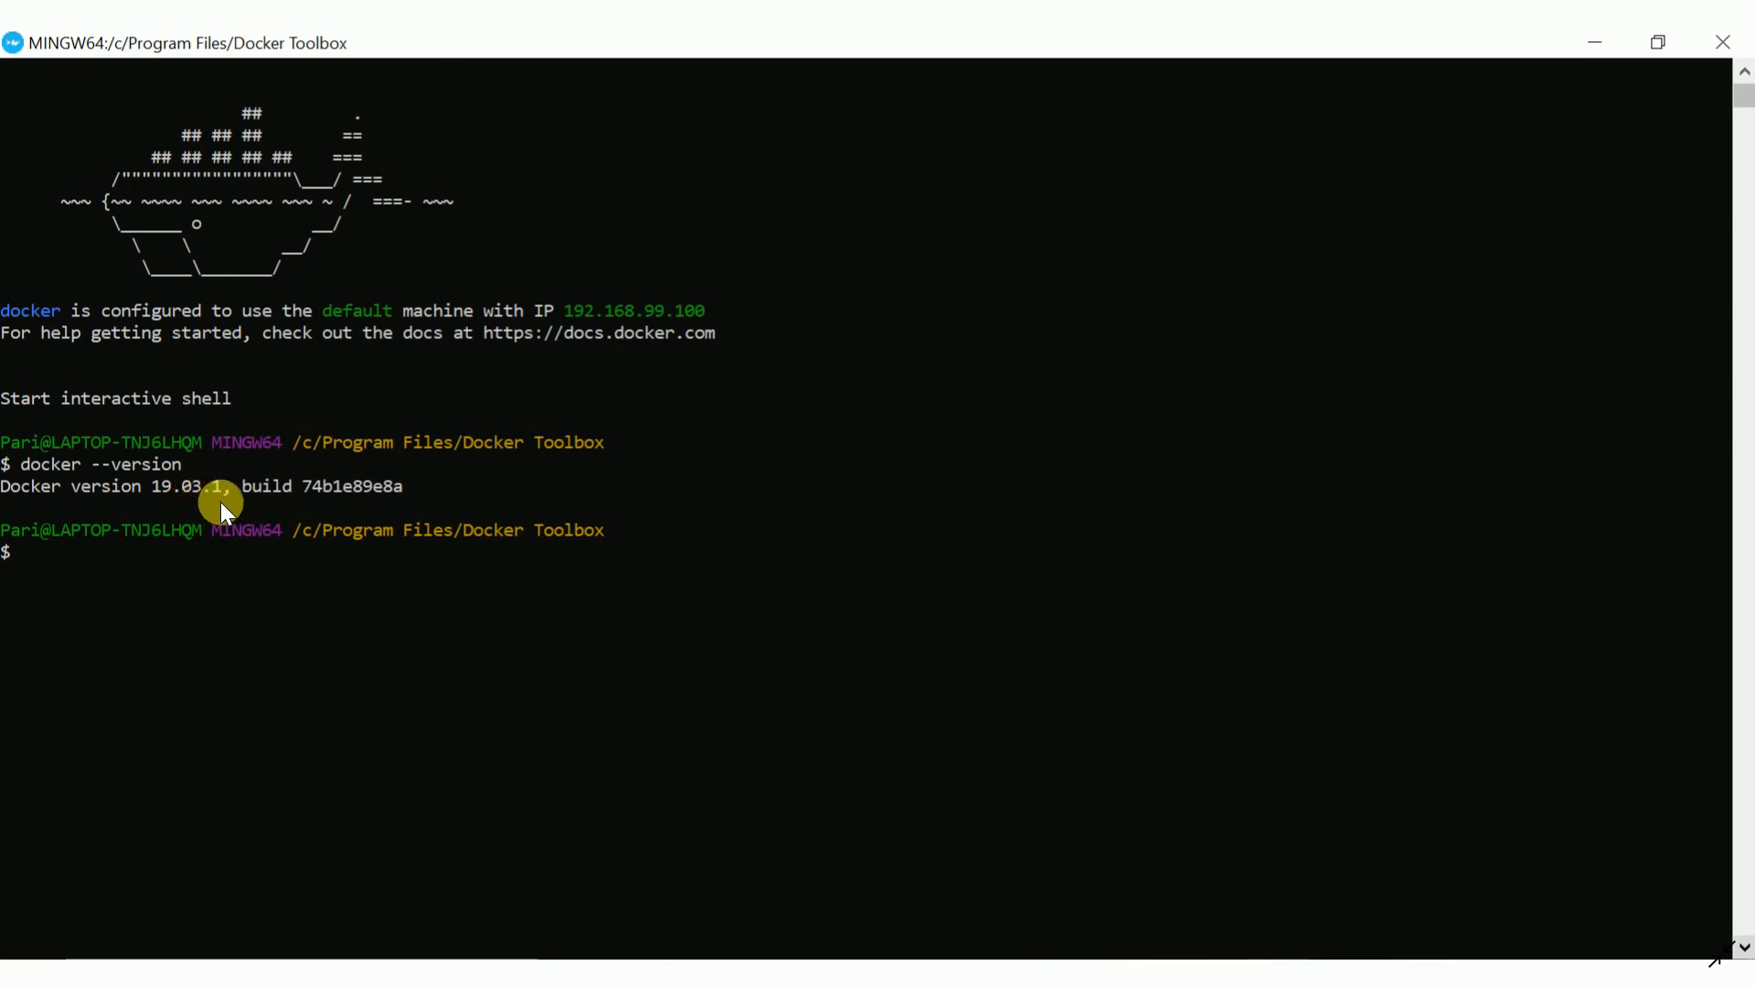
{"action": "type", "text": "docker info"}
{"action": "key", "text": "Return"}
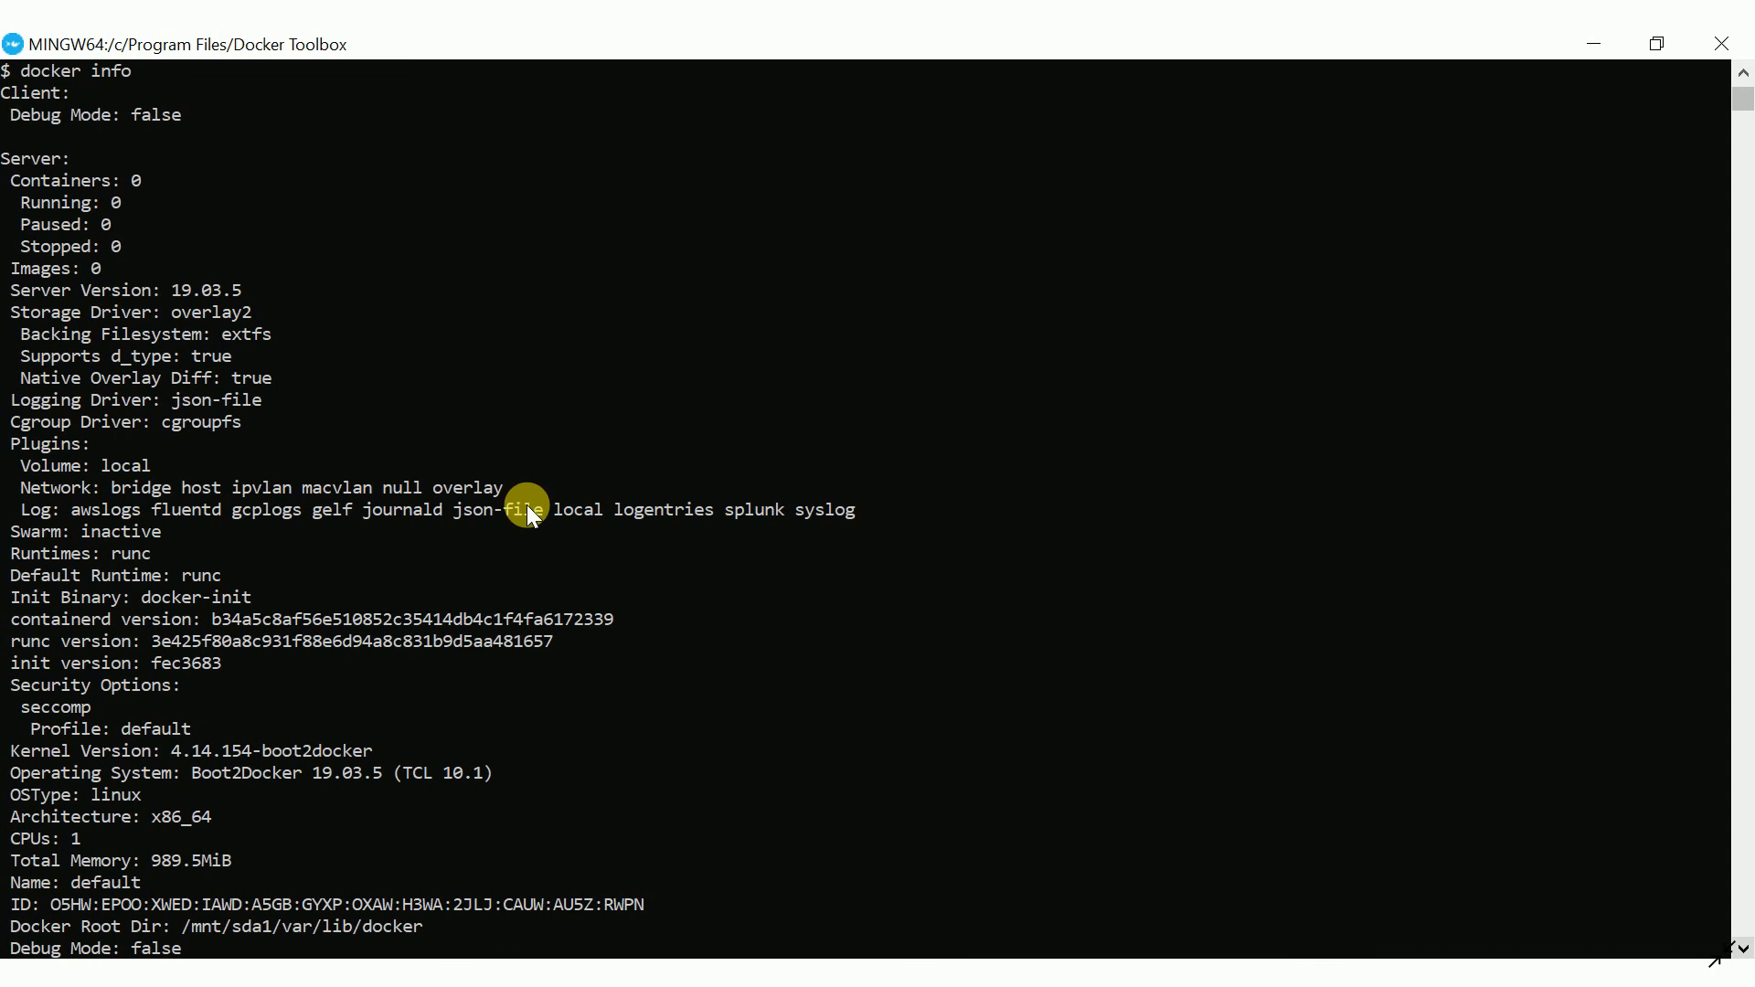
- Switch to the DataMaking YouTube channel in Chrome and look through its uploads and created playlists
{"action": "key", "text": "alt+Tab"}
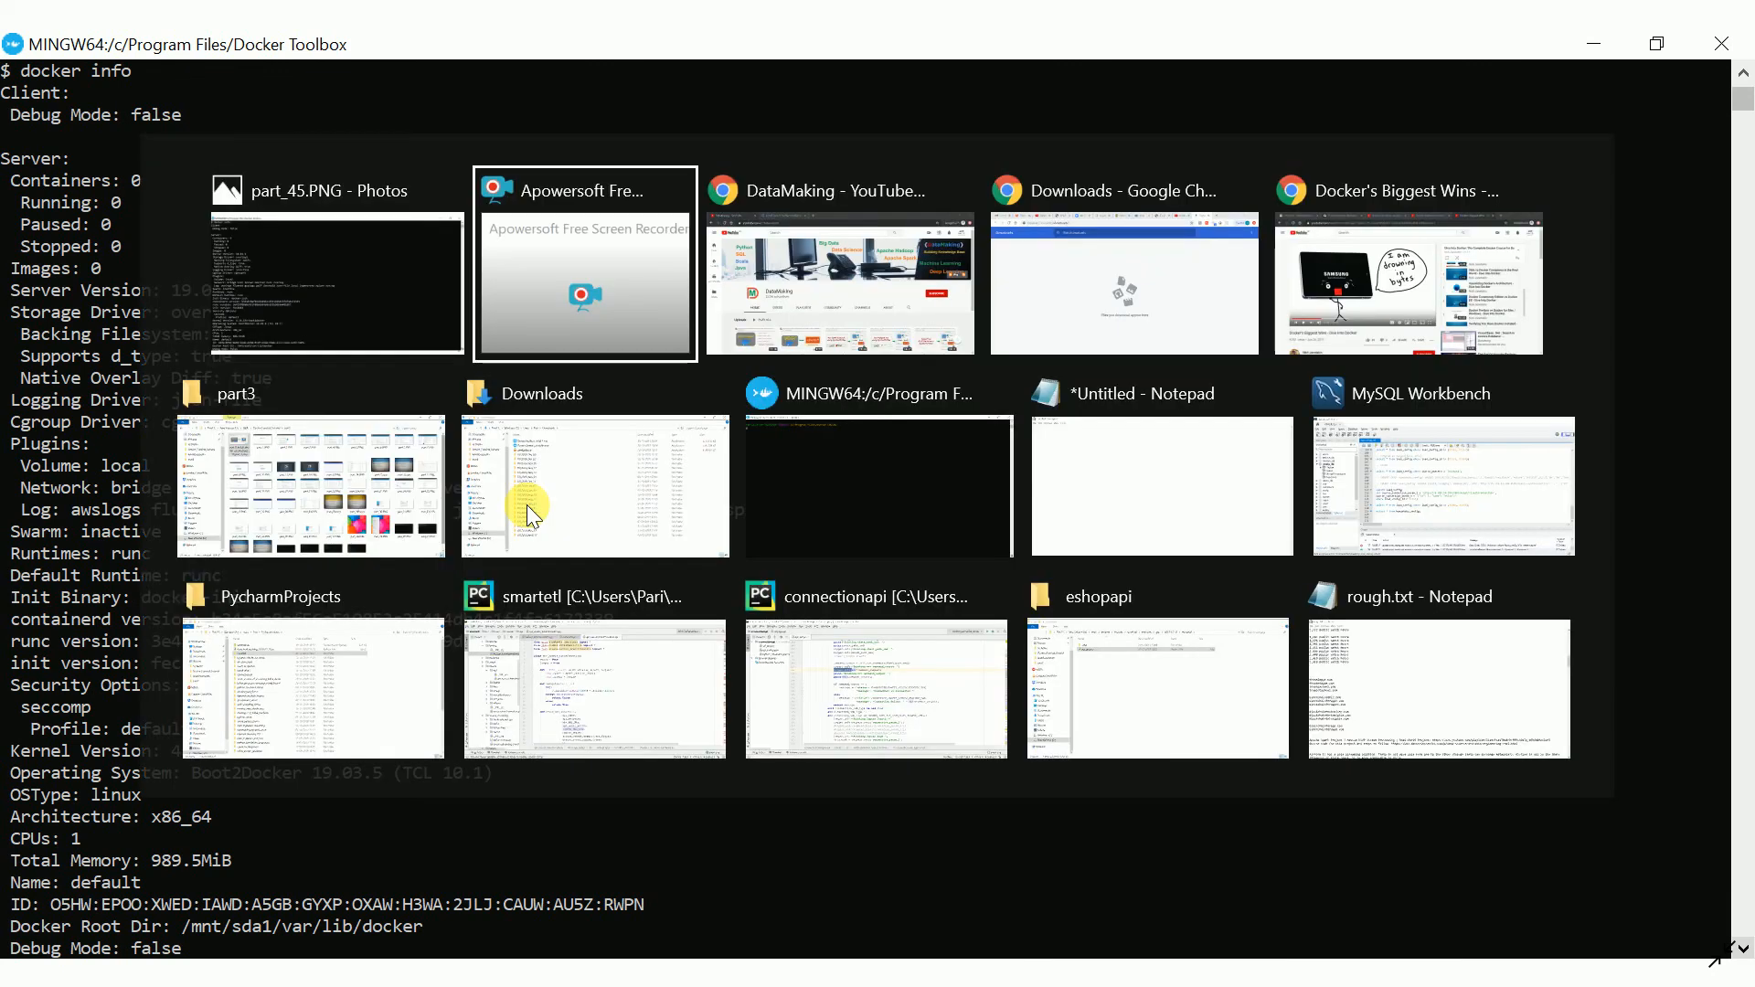
{"action": "key", "text": "alt+Tab"}
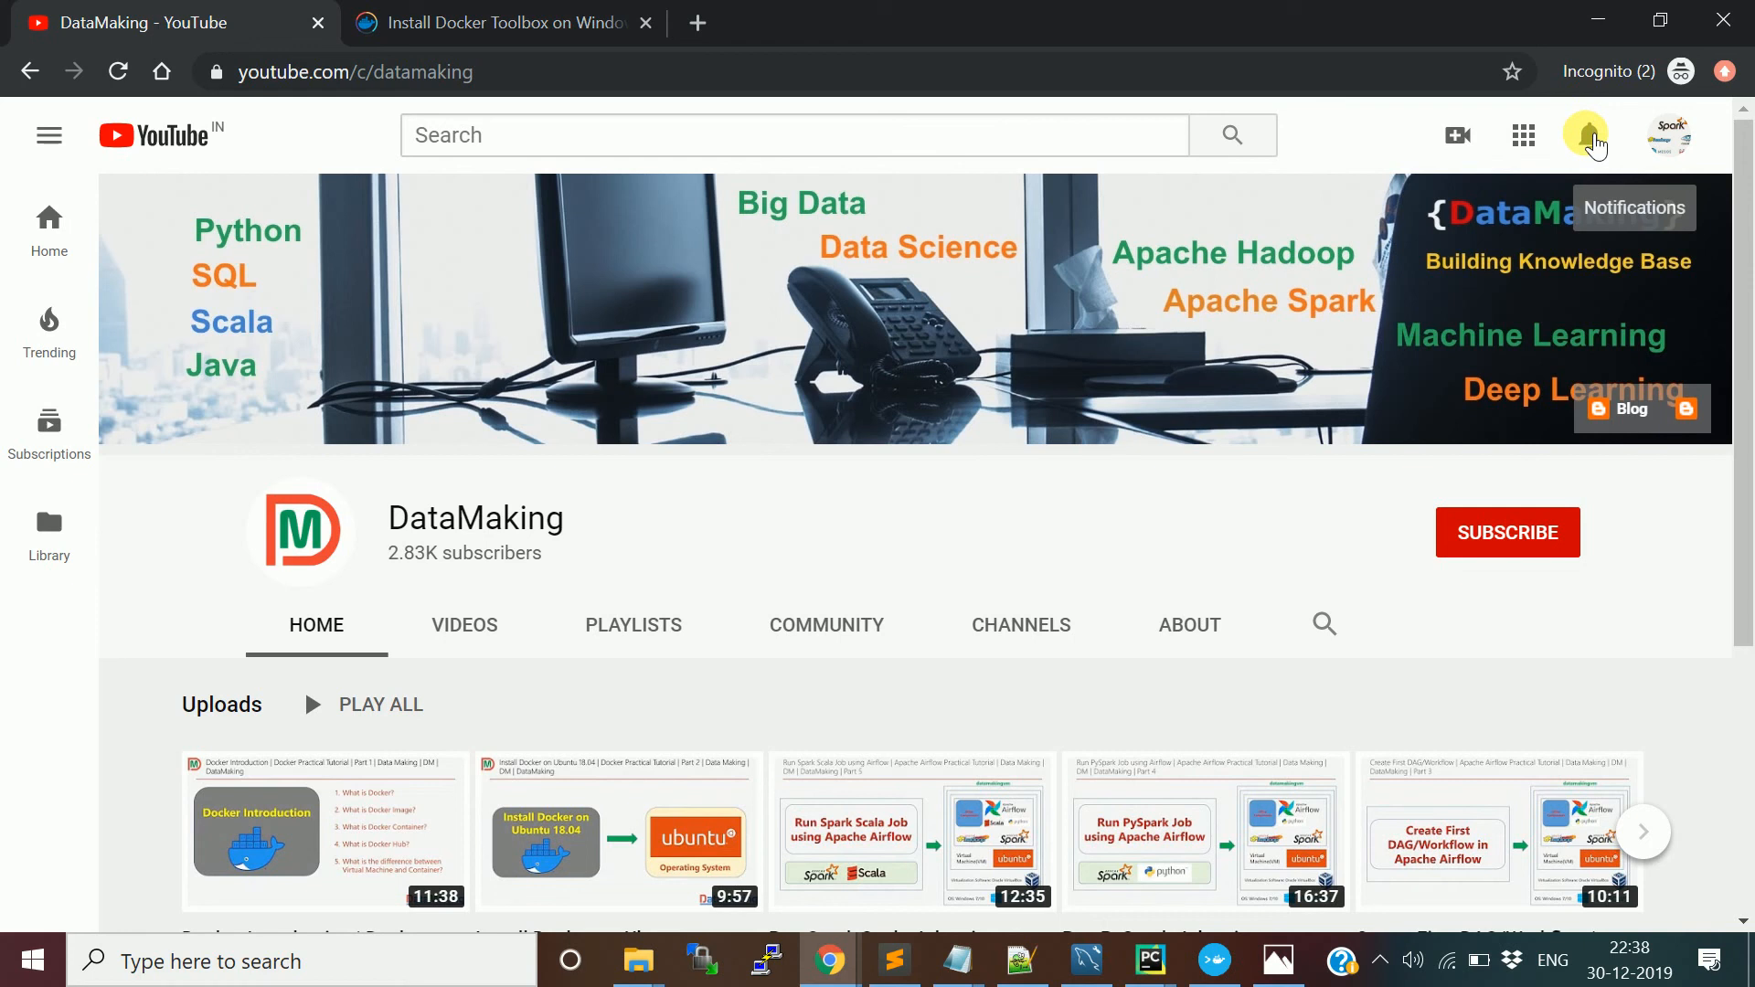
{"action": "left_click_drag", "start_coordinate": [1744, 313], "coordinate": [1748, 517]}
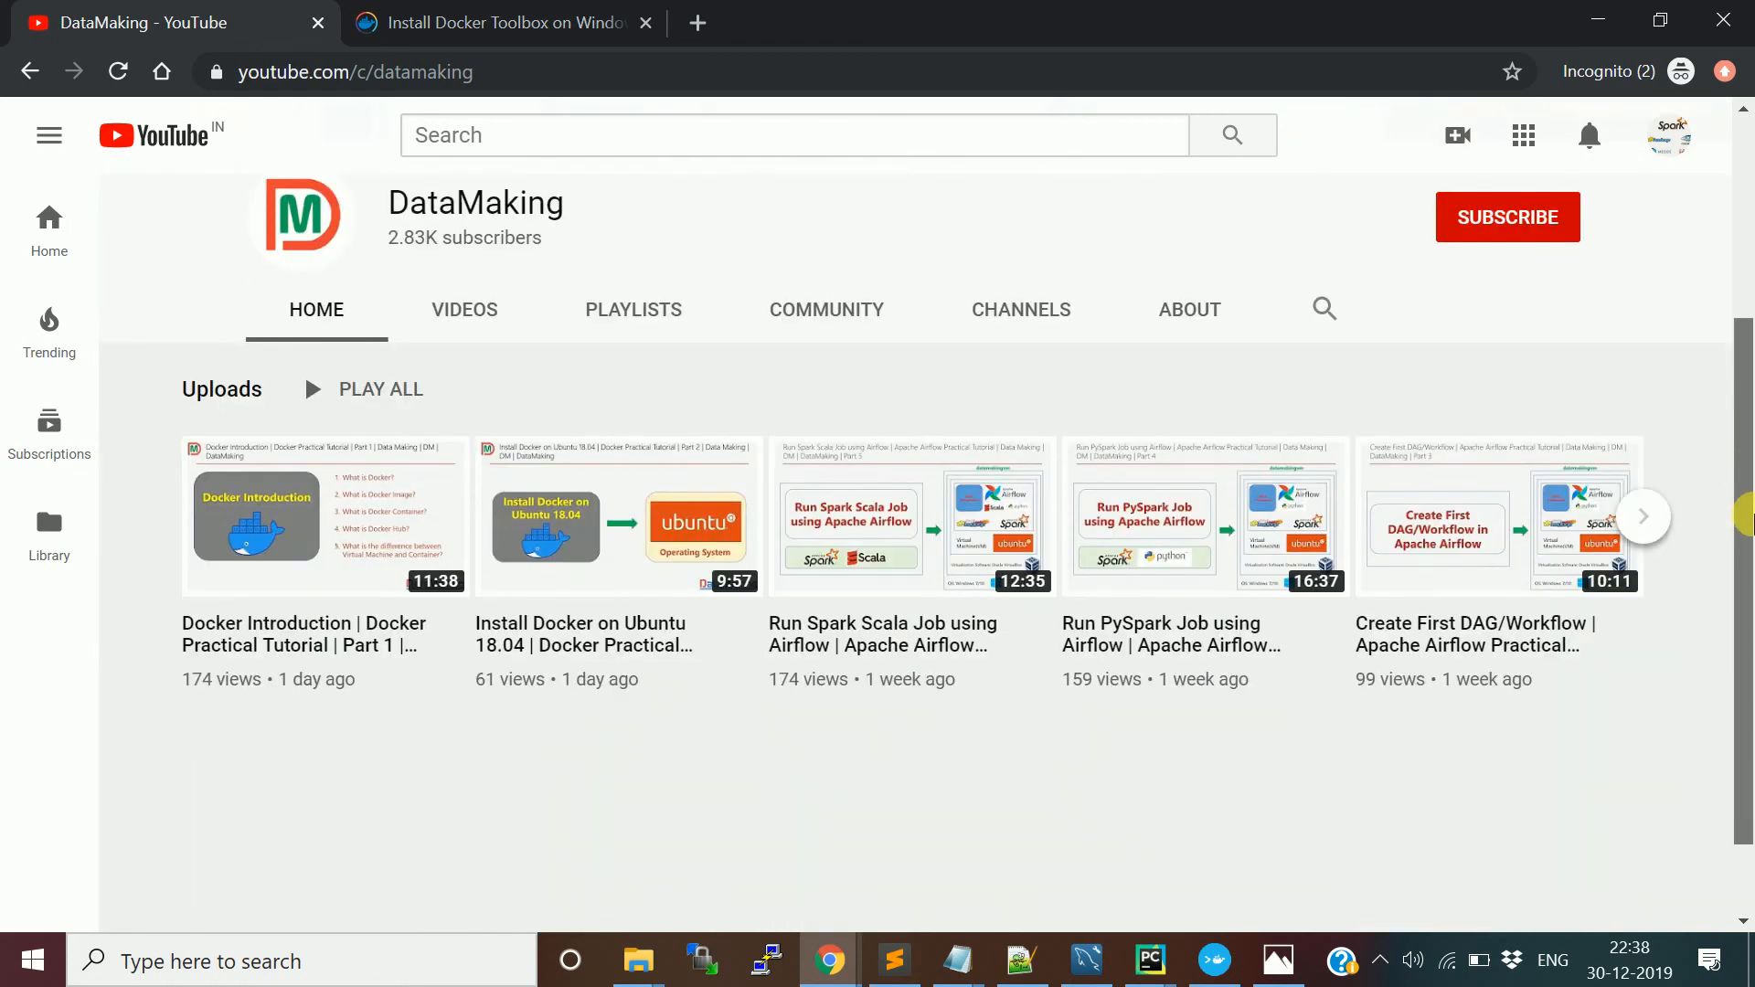
{"action": "left_click", "coordinate": [662, 313]}
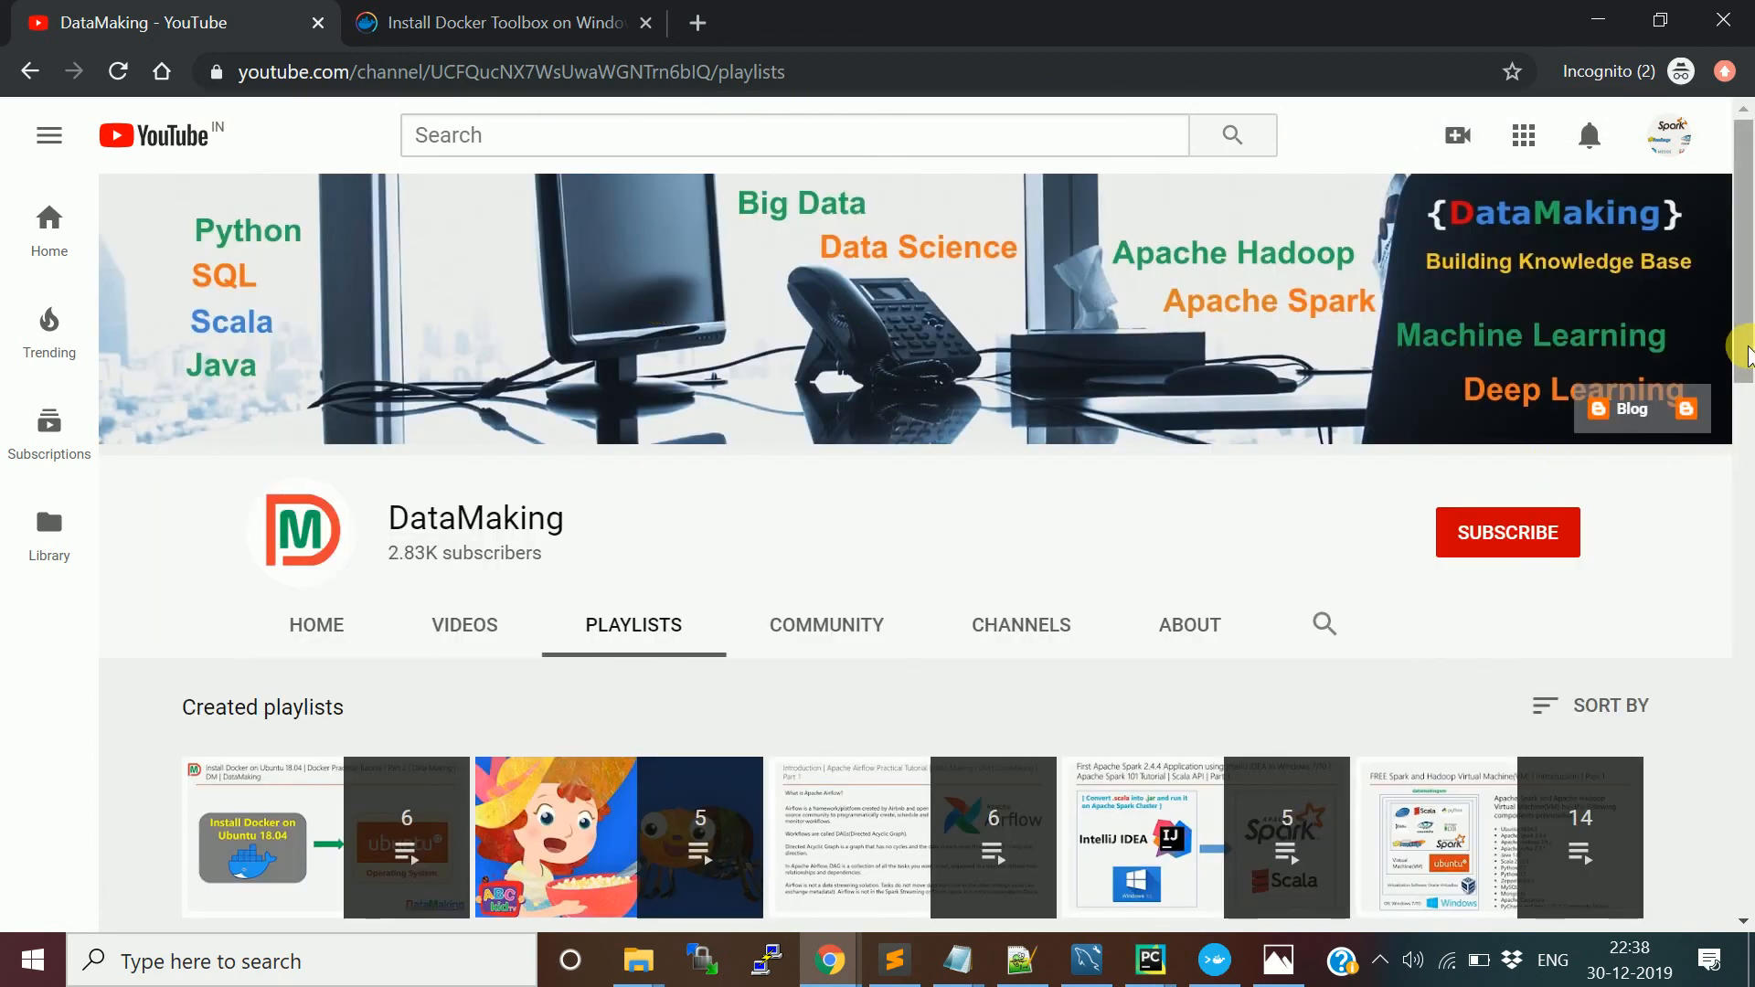
{"action": "left_click_drag", "start_coordinate": [1748, 361], "coordinate": [1748, 527]}
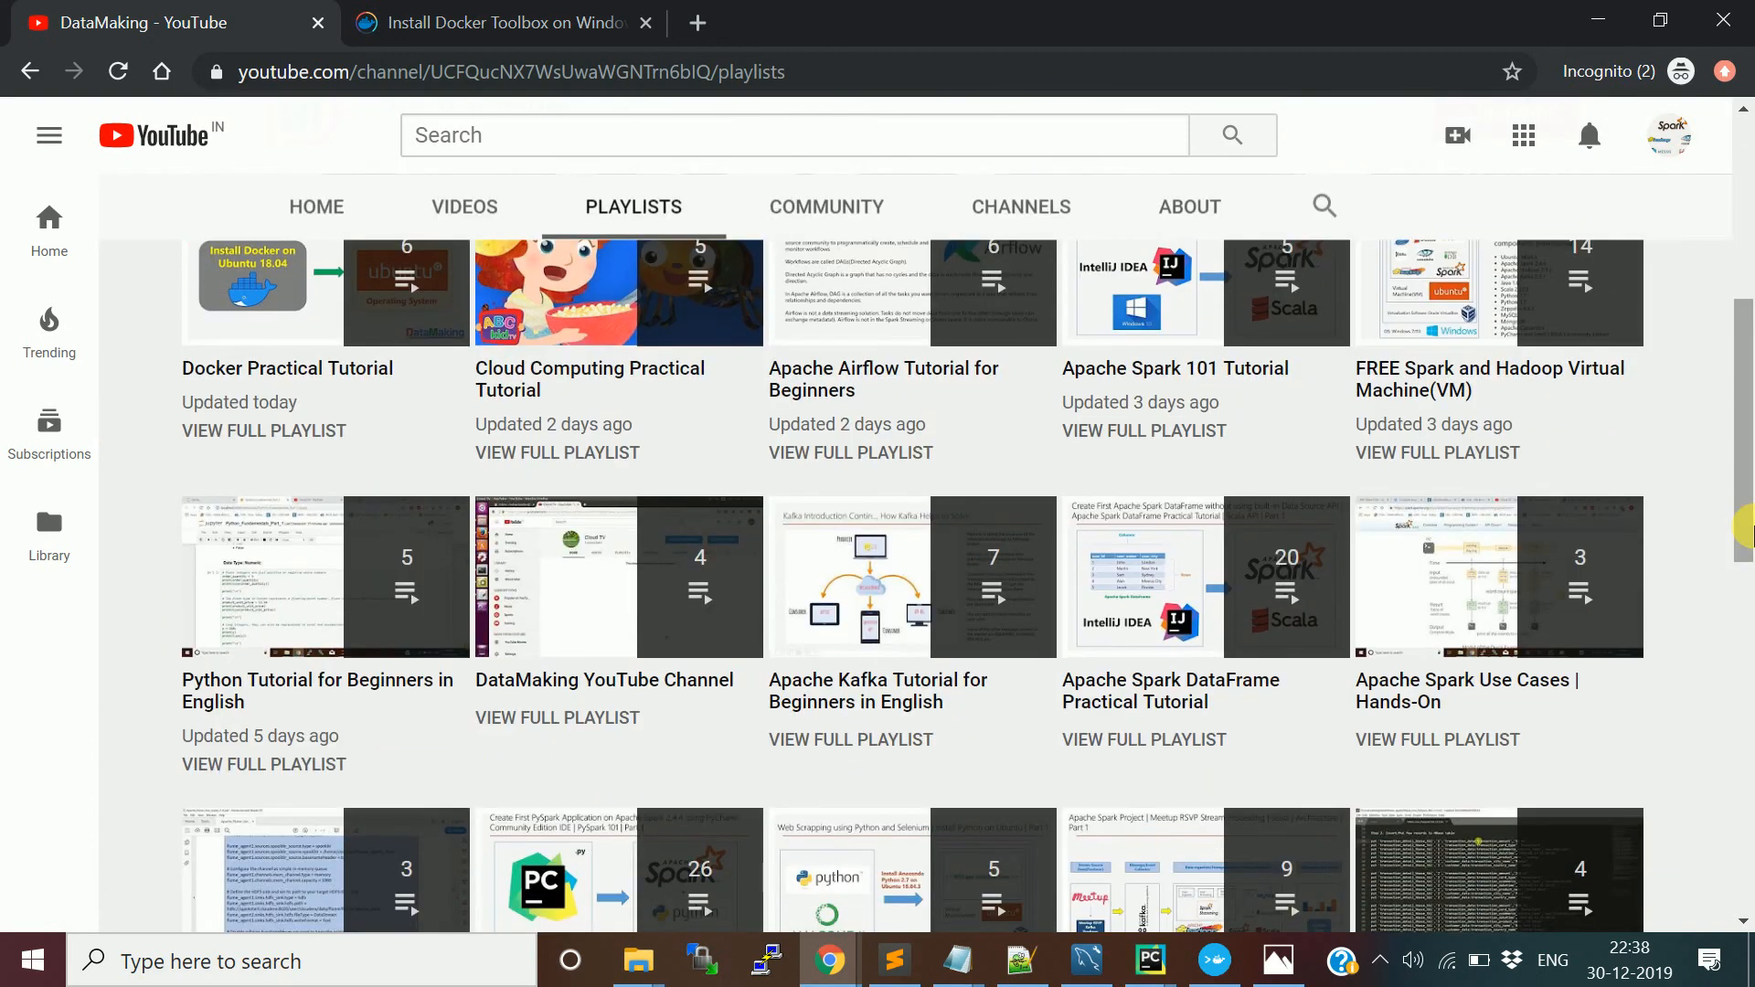